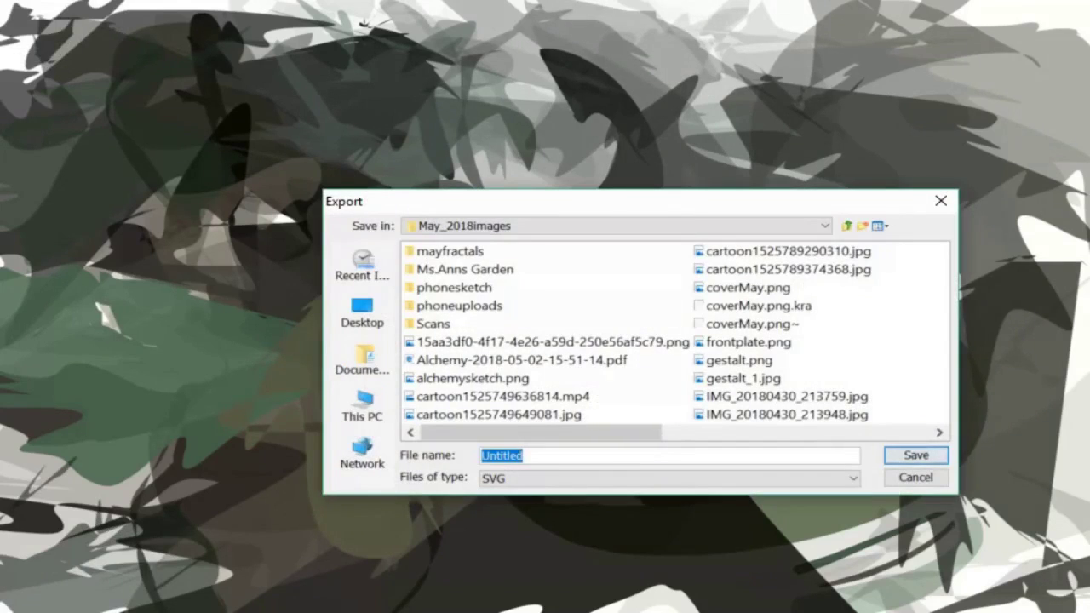
Step: Export the drawing as a PNG file named randomblob with transparency enabled
{"action": "left_click", "coordinate": [638, 479]}
{"action": "left_click", "coordinate": [638, 494]}
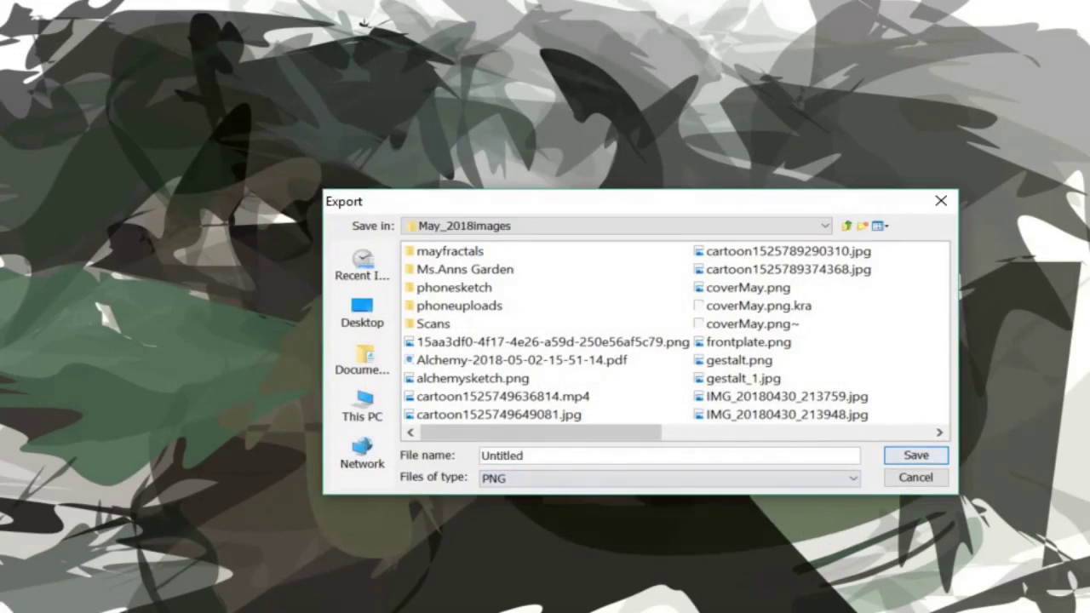
{"action": "left_click", "coordinate": [524, 456]}
{"action": "key", "text": "BackSpace"}
{"action": "key", "text": "BackSpace"}
{"action": "key", "text": "BackSpace"}
{"action": "key", "text": "BackSpace"}
{"action": "key", "text": "BackSpace"}
{"action": "key", "text": "BackSpace"}
{"action": "key", "text": "BackSpace"}
{"action": "key", "text": "BackSpace"}
{"action": "type", "text": "randomblob"}
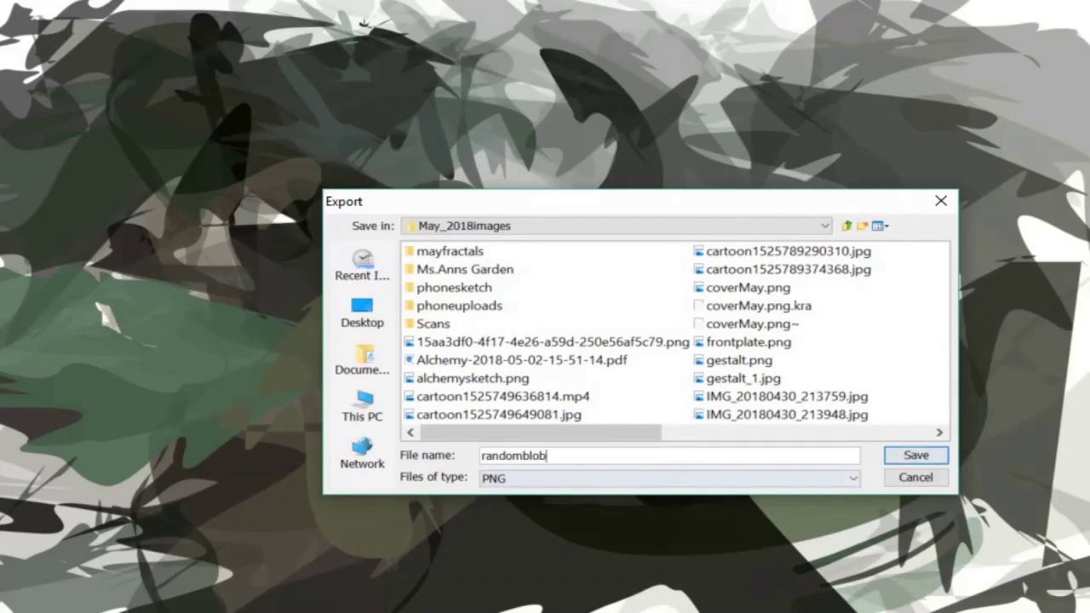
{"action": "left_click", "coordinate": [917, 455]}
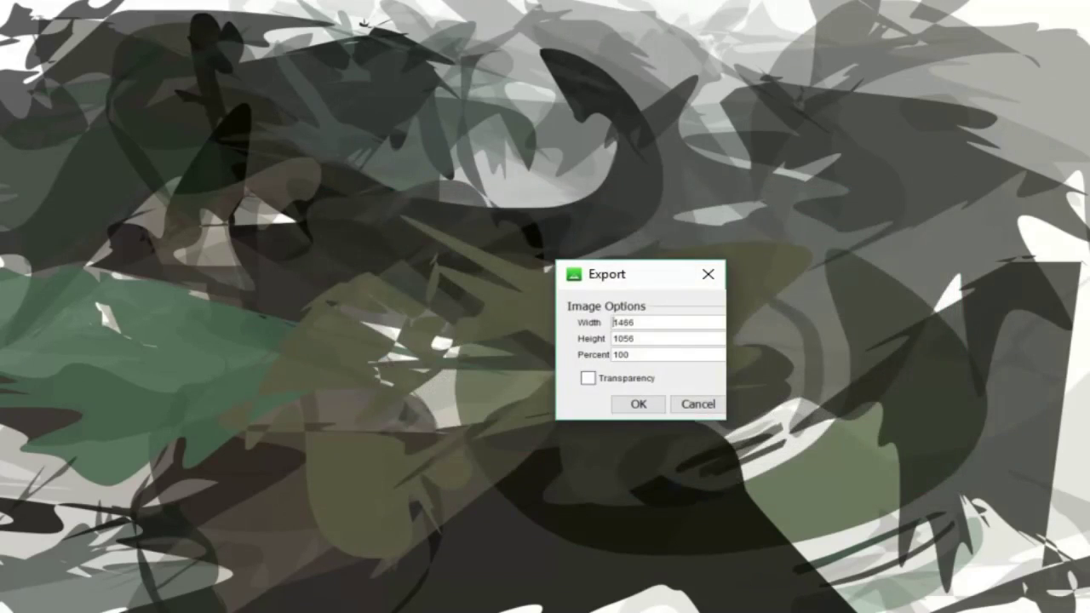
{"action": "left_click", "coordinate": [588, 378]}
{"action": "left_click", "coordinate": [639, 404]}
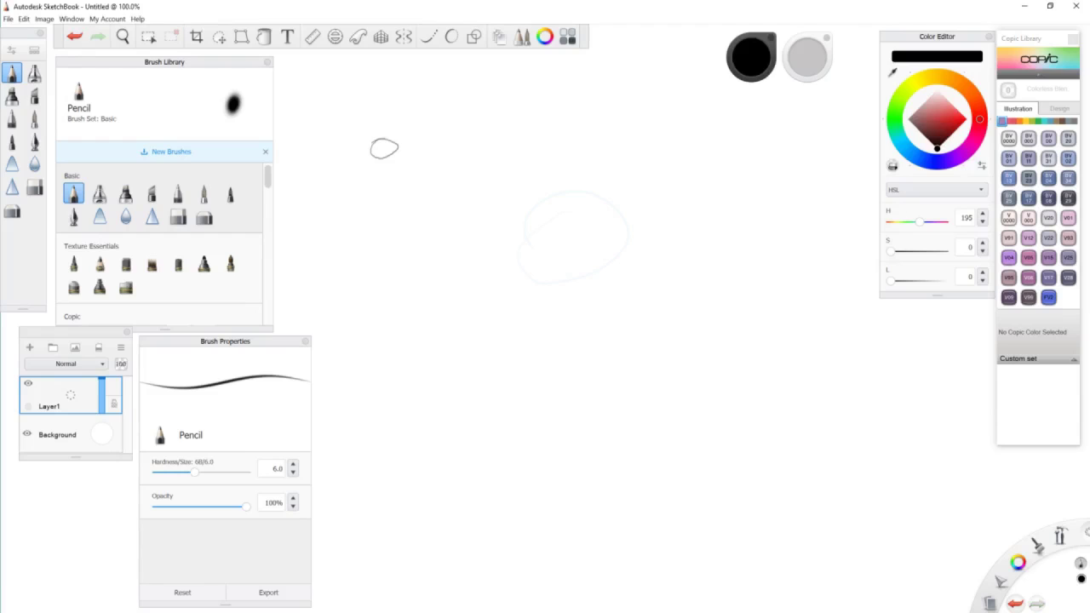
Step: Turn on steady stroke and handwrite "Sketch Book Pro" with the Pencil across the upper part of the canvas
{"action": "left_click_drag", "start_coordinate": [427, 173], "coordinate": [429, 169]}
{"action": "left_click", "coordinate": [430, 37]}
{"action": "left_click_drag", "start_coordinate": [437, 131], "coordinate": [465, 130]}
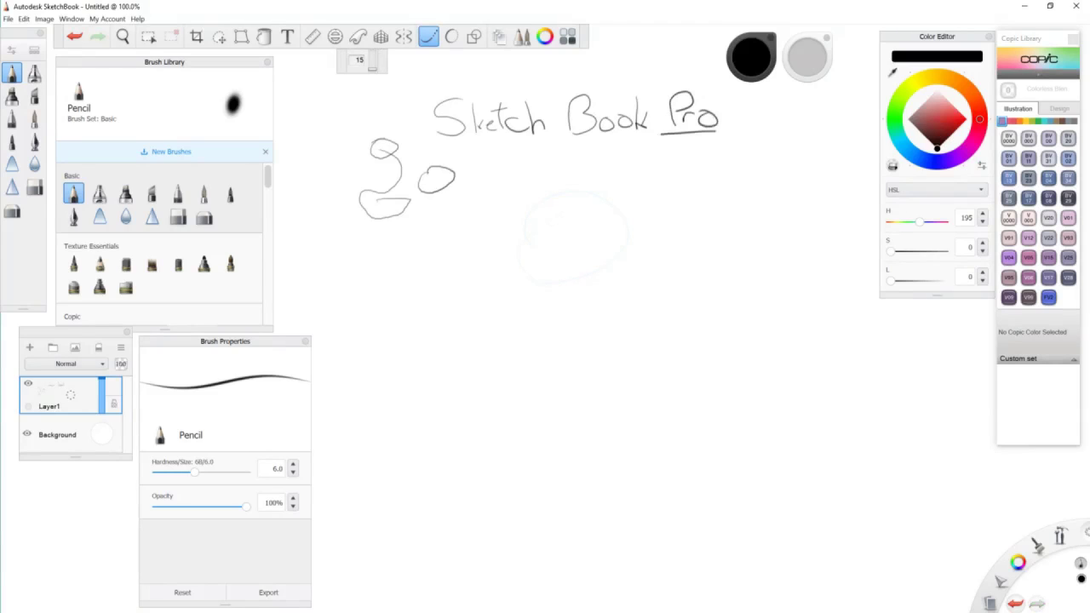
Step: Test more Basic brushes below the handwritten title, drawing bold slanted and vertical strokes and finishing with thin Ballpoint Pen loops
{"action": "left_click", "coordinate": [126, 194]}
{"action": "left_click_drag", "start_coordinate": [439, 272], "coordinate": [498, 225]}
{"action": "mouse_move", "coordinate": [499, 245]}
{"action": "left_mouse_down"}
{"action": "mouse_move", "coordinate": [482, 283]}
{"action": "mouse_move", "coordinate": [458, 298]}
{"action": "left_mouse_up"}
{"action": "left_click_drag", "start_coordinate": [468, 317], "coordinate": [545, 266]}
{"action": "left_click", "coordinate": [151, 194]}
{"action": "left_click_drag", "start_coordinate": [410, 262], "coordinate": [408, 322]}
{"action": "left_click", "coordinate": [178, 194]}
{"action": "mouse_move", "coordinate": [549, 300]}
{"action": "left_mouse_down"}
{"action": "mouse_move", "coordinate": [524, 332]}
{"action": "mouse_move", "coordinate": [583, 410]}
{"action": "left_mouse_up"}
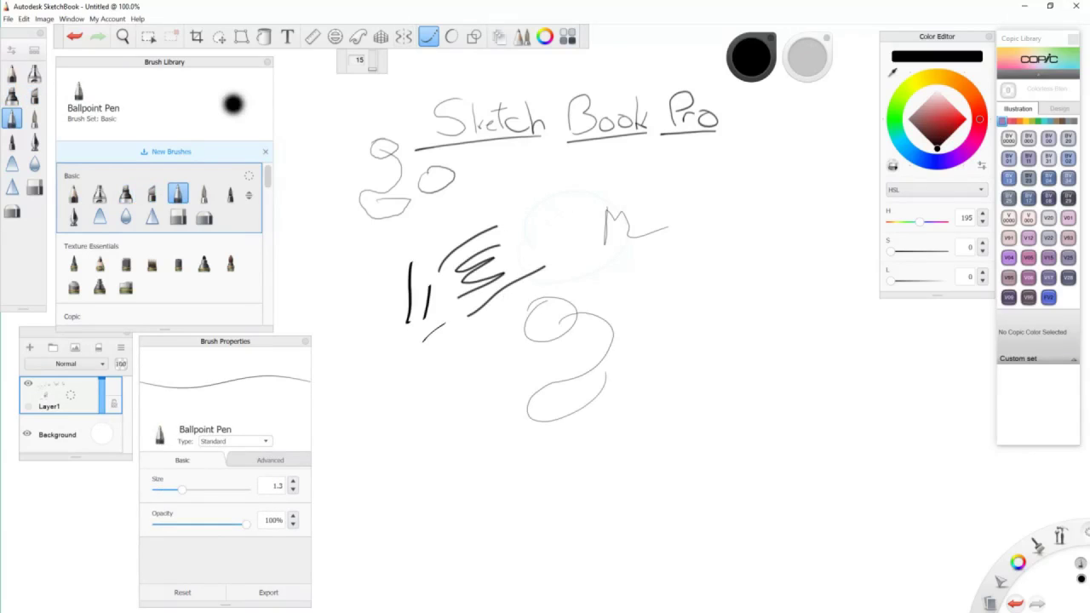
Step: Draw a large black square in the empty area below the sketches with the Pencil and the rectangle shape tool
{"action": "key", "text": "space"}
{"action": "mouse_move", "coordinate": [537, 284]}
{"action": "left_mouse_down"}
{"action": "mouse_move", "coordinate": [579, 293]}
{"action": "mouse_move", "coordinate": [554, 284]}
{"action": "left_mouse_up"}
{"action": "left_click", "coordinate": [230, 264]}
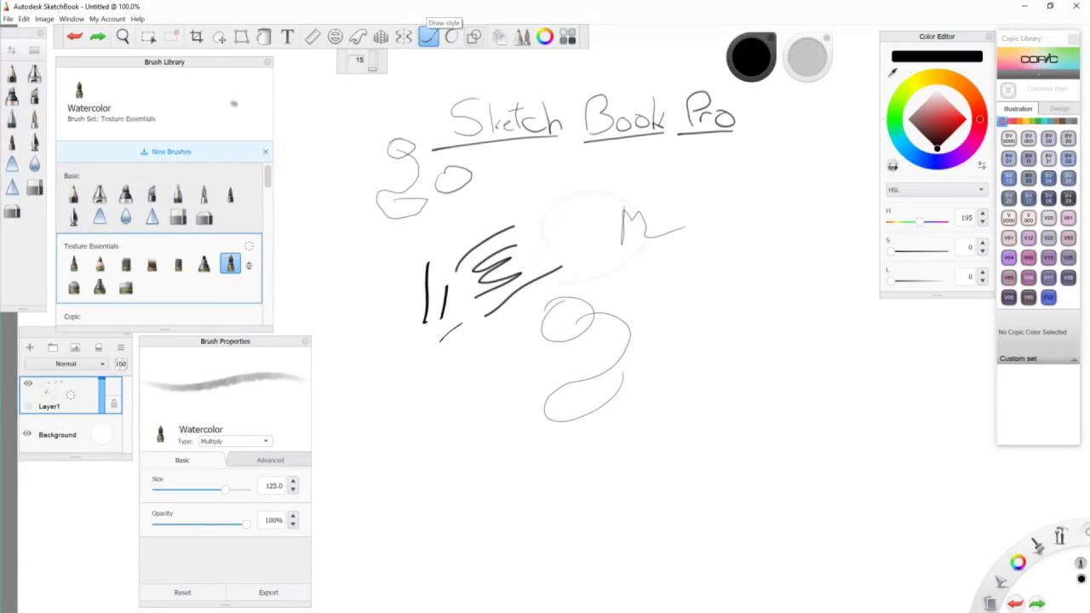
{"action": "left_click", "coordinate": [72, 194]}
{"action": "left_click", "coordinate": [474, 35]}
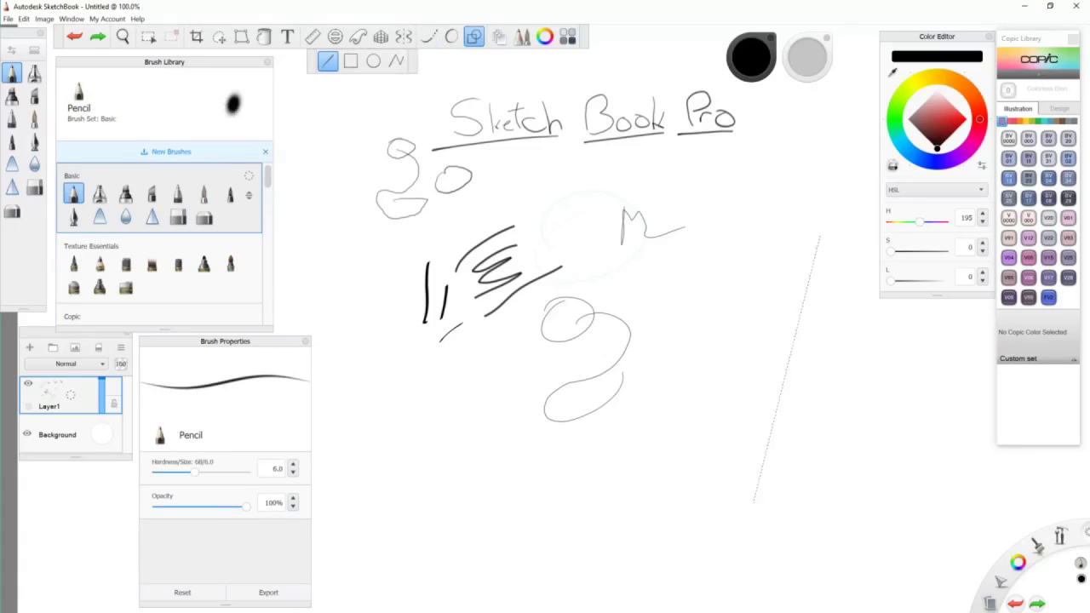
{"action": "left_click_drag", "start_coordinate": [754, 502], "coordinate": [819, 570]}
{"action": "key", "text": "ctrl+z"}
{"action": "left_click", "coordinate": [350, 61]}
{"action": "left_click_drag", "start_coordinate": [871, 337], "coordinate": [631, 575]}
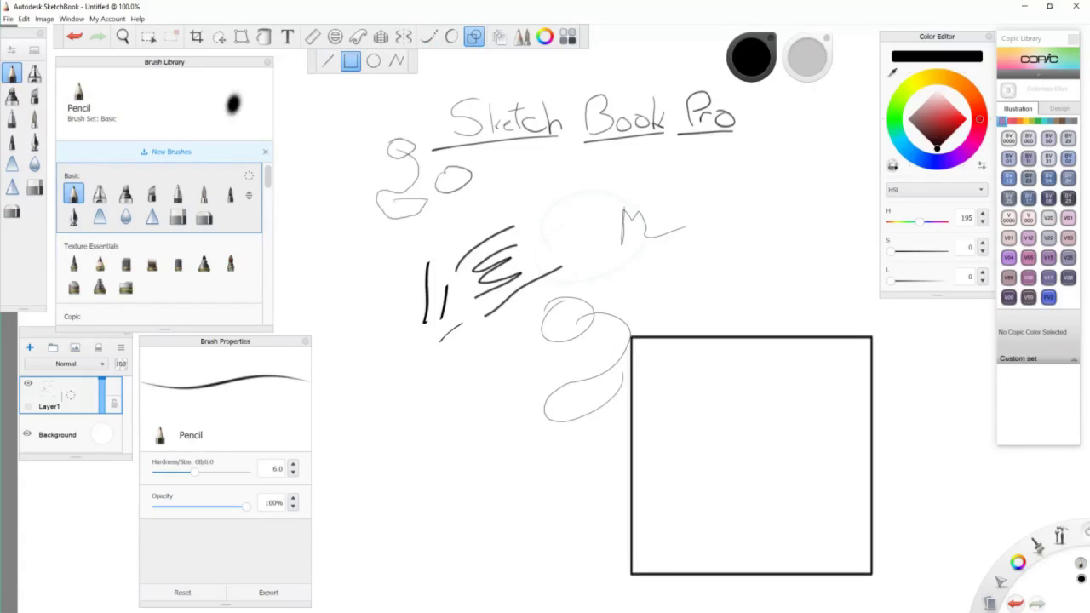
Step: Add a new layer and select the Charcoal texture brush with the shape drawing tool turned off
{"action": "left_click", "coordinate": [30, 347]}
{"action": "scroll", "coordinate": [160, 241], "scroll_direction": "down", "scroll_amount": 8}
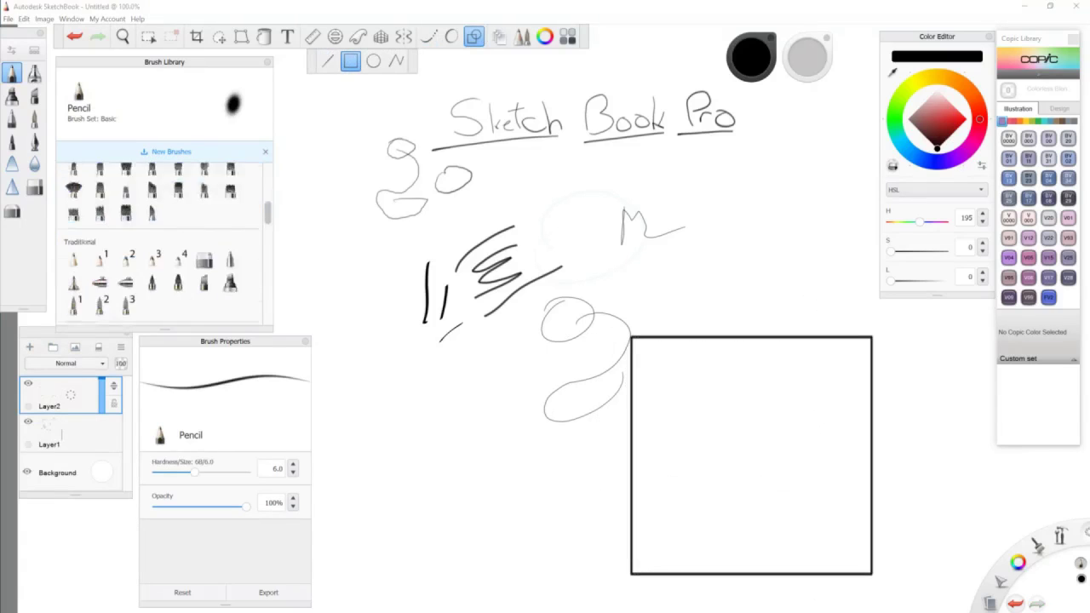
{"action": "left_click", "coordinate": [126, 227]}
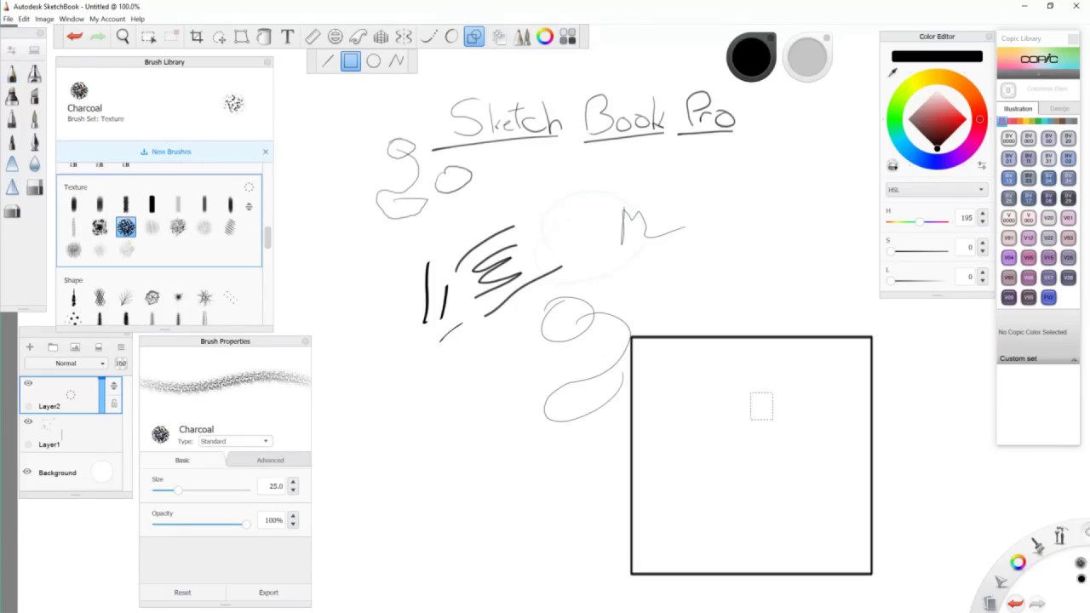
{"action": "key", "text": "ctrl+z"}
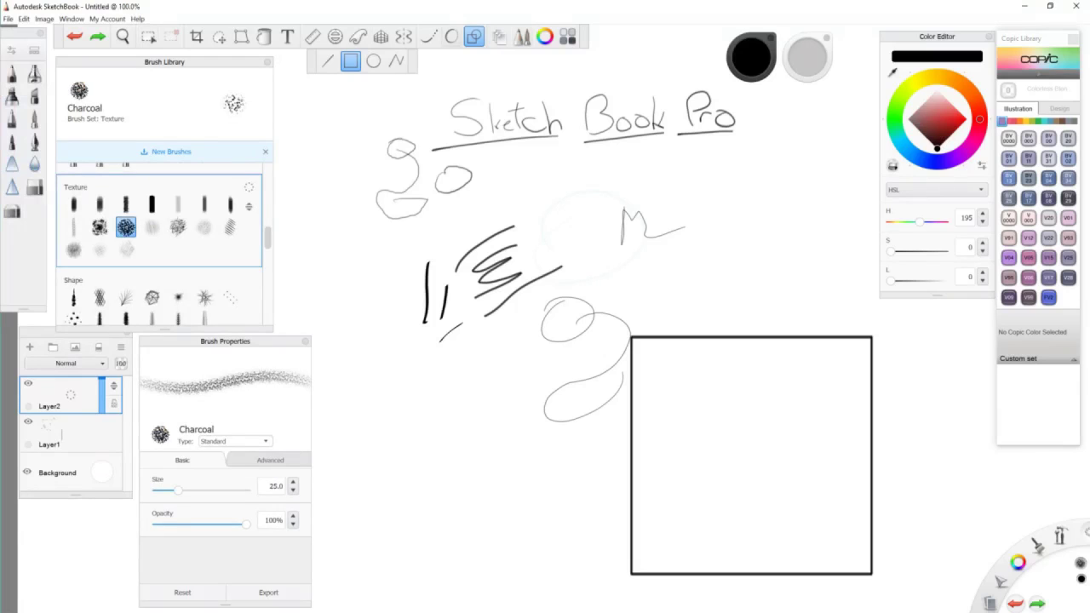
{"action": "left_click", "coordinate": [474, 37]}
Step: Stamp one black Charcoal dab at size 511 over the square and shade its interior at size 81
{"action": "key", "text": "]"}
{"action": "key", "text": "]"}
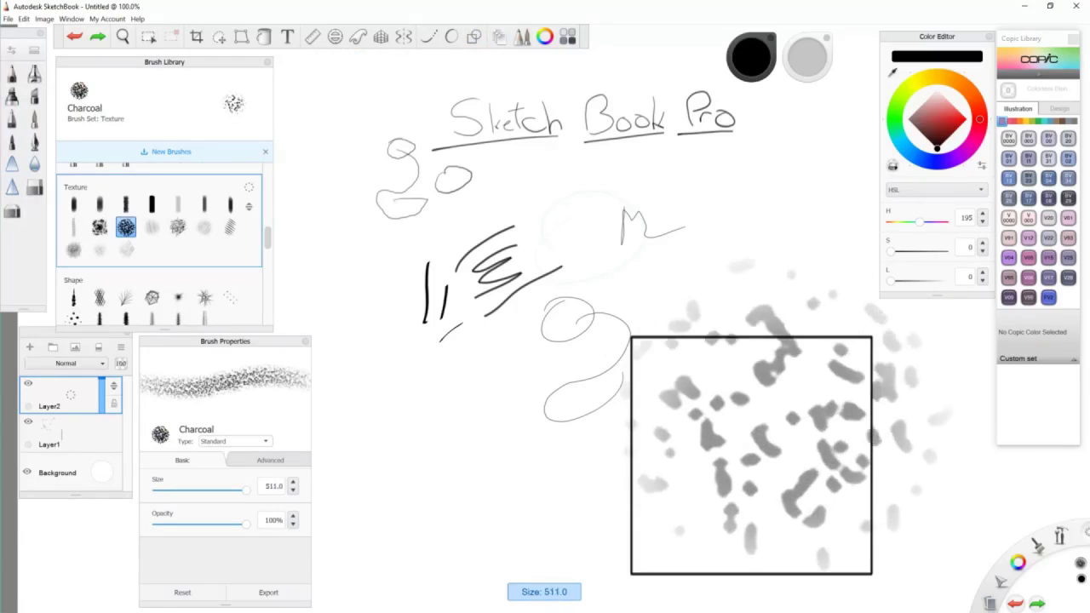
{"action": "left_click", "coordinate": [758, 445]}
{"action": "key", "text": "["}
{"action": "key", "text": "["}
{"action": "key", "text": "["}
{"action": "key", "text": "["}
{"action": "key", "text": "["}
{"action": "key", "text": "["}
{"action": "key", "text": "["}
{"action": "key", "text": "["}
{"action": "key", "text": "["}
{"action": "key", "text": "["}
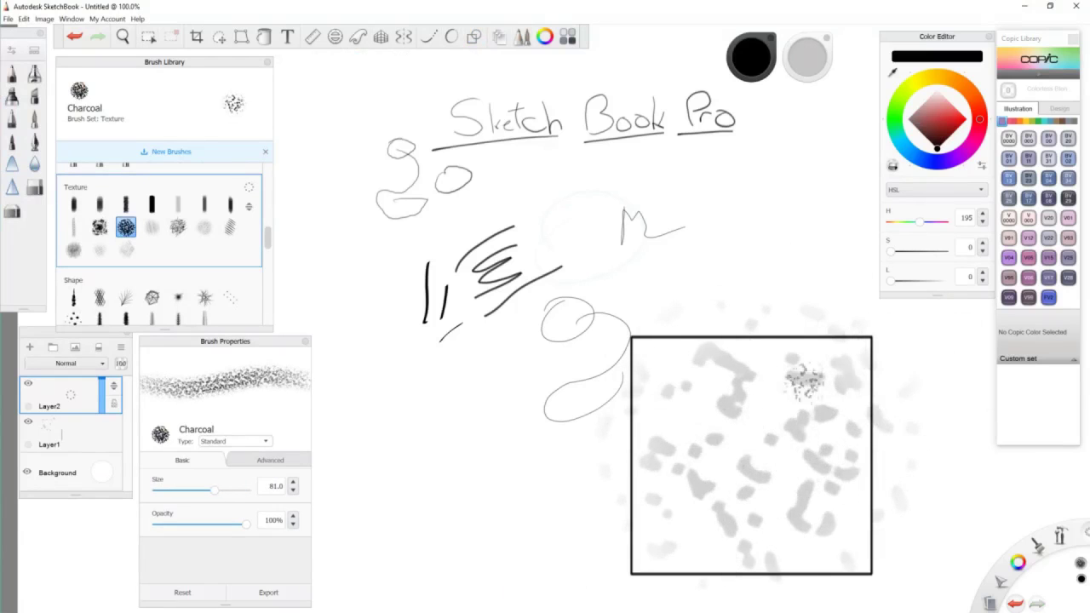
{"action": "mouse_move", "coordinate": [804, 382]}
{"action": "left_mouse_down"}
{"action": "mouse_move", "coordinate": [673, 375]}
{"action": "mouse_move", "coordinate": [860, 409]}
{"action": "mouse_move", "coordinate": [852, 545]}
{"action": "mouse_move", "coordinate": [647, 549]}
{"action": "mouse_move", "coordinate": [647, 477]}
{"action": "mouse_move", "coordinate": [818, 426]}
{"action": "mouse_move", "coordinate": [682, 357]}
{"action": "left_mouse_up"}
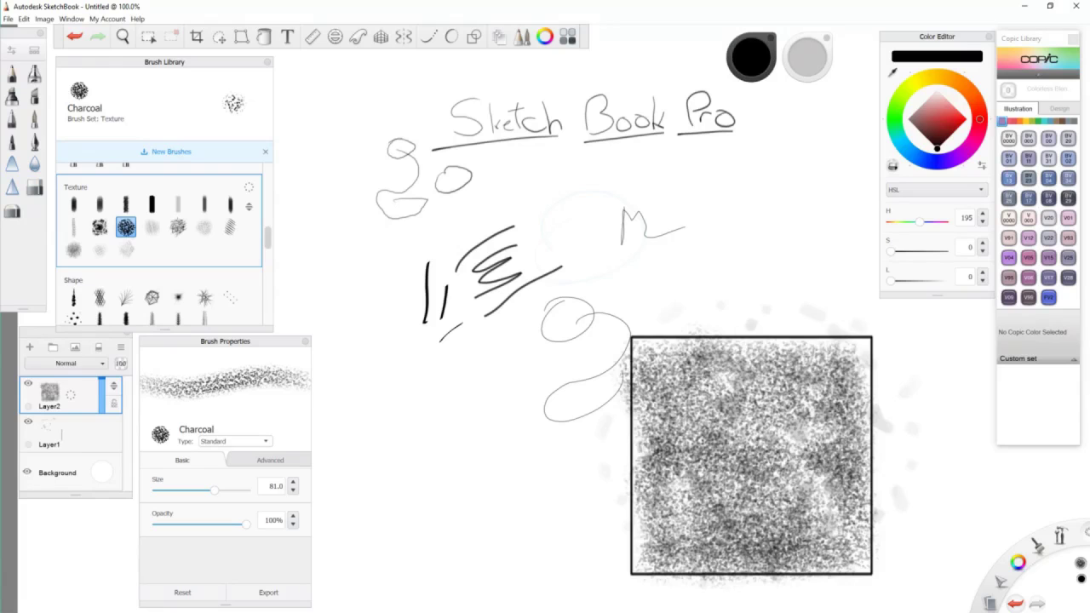
Step: Scribble a light purple Copic patch above the square and shade the square with Copic V99 Aubergine
{"action": "left_click", "coordinate": [1029, 258]}
{"action": "mouse_move", "coordinate": [764, 227]}
{"action": "left_mouse_down"}
{"action": "mouse_move", "coordinate": [729, 256]}
{"action": "mouse_move", "coordinate": [756, 243]}
{"action": "left_mouse_up"}
{"action": "left_click", "coordinate": [1028, 297]}
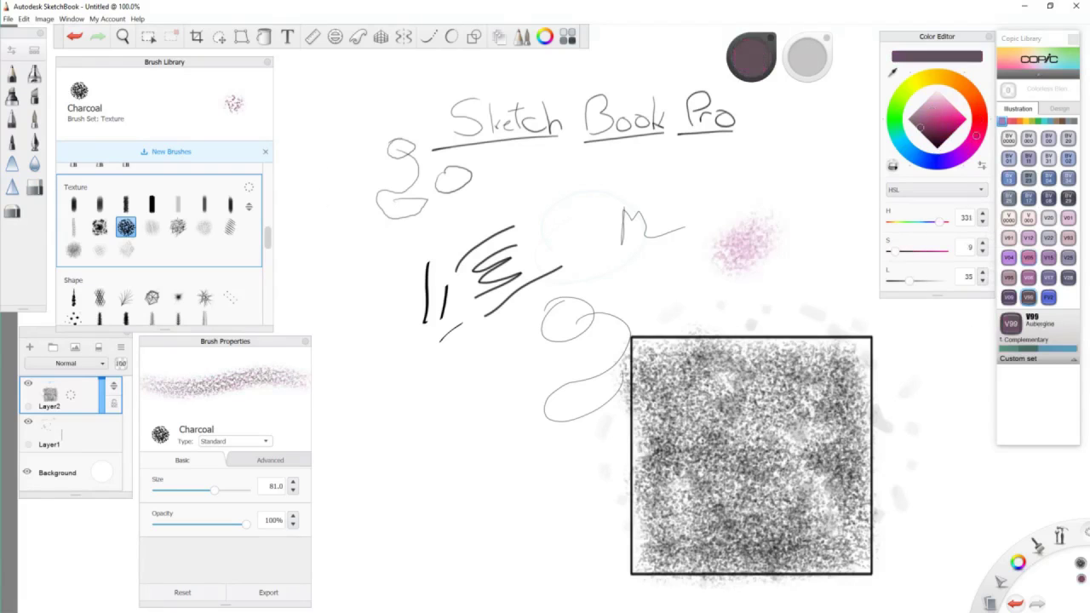
{"action": "mouse_move", "coordinate": [838, 374]}
{"action": "left_mouse_down"}
{"action": "mouse_move", "coordinate": [656, 370]}
{"action": "mouse_move", "coordinate": [843, 442]}
{"action": "mouse_move", "coordinate": [664, 391]}
{"action": "mouse_move", "coordinate": [656, 433]}
{"action": "mouse_move", "coordinate": [707, 442]}
{"action": "mouse_move", "coordinate": [724, 417]}
{"action": "left_mouse_up"}
{"action": "mouse_move", "coordinate": [851, 555]}
{"action": "left_mouse_down"}
{"action": "mouse_move", "coordinate": [723, 507]}
{"action": "mouse_move", "coordinate": [830, 502]}
{"action": "mouse_move", "coordinate": [849, 434]}
{"action": "left_mouse_up"}
Step: Cover the square with pink Charcoal shading of hue 332 and add a round blue spot of hue 192 inside it
{"action": "left_click", "coordinate": [949, 116]}
{"action": "left_click_drag", "start_coordinate": [776, 372], "coordinate": [839, 362]}
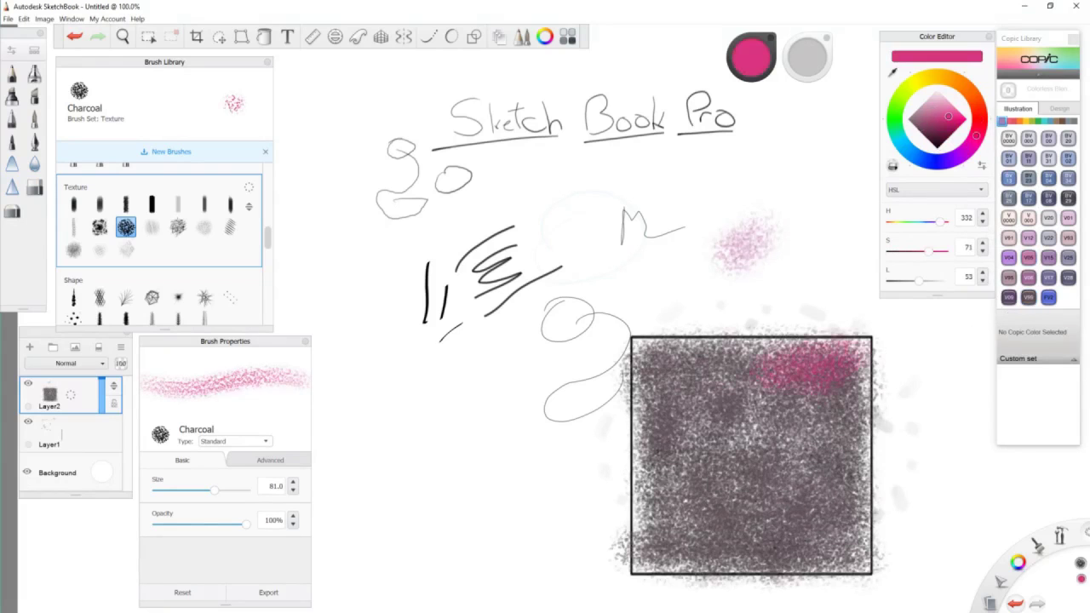
{"action": "mouse_move", "coordinate": [767, 353]}
{"action": "left_mouse_down"}
{"action": "mouse_move", "coordinate": [647, 494]}
{"action": "mouse_move", "coordinate": [809, 549]}
{"action": "mouse_move", "coordinate": [724, 506]}
{"action": "mouse_move", "coordinate": [707, 392]}
{"action": "left_mouse_up"}
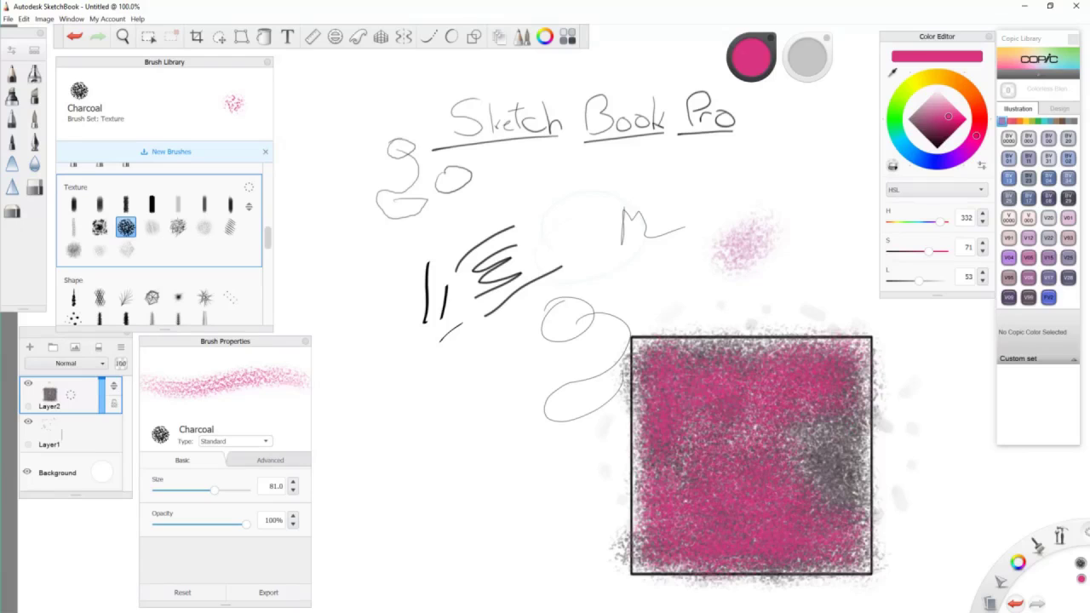
{"action": "mouse_move", "coordinate": [801, 447]}
{"action": "left_mouse_down"}
{"action": "mouse_move", "coordinate": [851, 477]}
{"action": "mouse_move", "coordinate": [758, 353]}
{"action": "mouse_move", "coordinate": [673, 349]}
{"action": "left_mouse_up"}
{"action": "left_click", "coordinate": [900, 142]}
{"action": "mouse_move", "coordinate": [794, 390]}
{"action": "left_mouse_down"}
{"action": "mouse_move", "coordinate": [805, 417]}
{"action": "mouse_move", "coordinate": [773, 396]}
{"action": "left_mouse_up"}
Step: Blend the pink and blue shading in the square with Smudge Flat Bristle Brush 3, enlarging the brush to 44.3
{"action": "left_click_drag", "start_coordinate": [267, 238], "coordinate": [268, 278]}
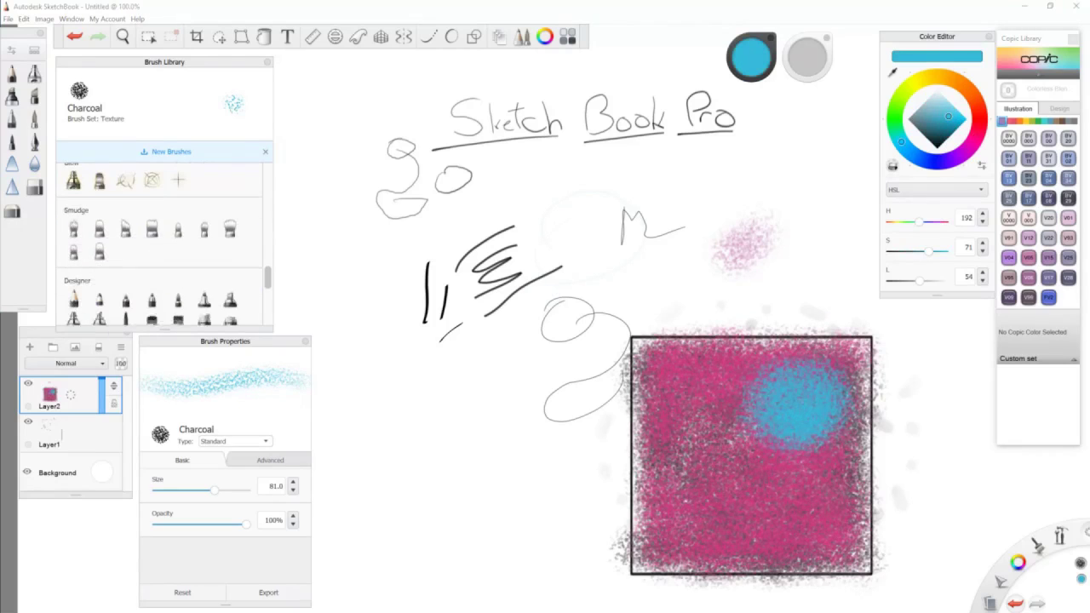
{"action": "left_click", "coordinate": [152, 219]}
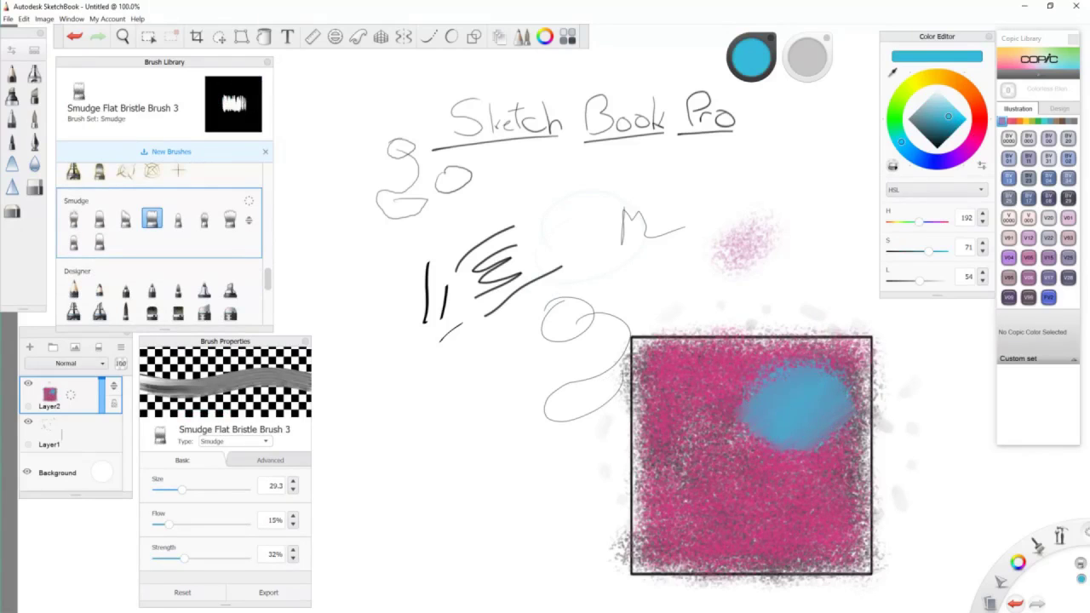
{"action": "mouse_move", "coordinate": [862, 349]}
{"action": "left_mouse_down"}
{"action": "mouse_move", "coordinate": [654, 348]}
{"action": "mouse_move", "coordinate": [686, 361]}
{"action": "mouse_move", "coordinate": [646, 351]}
{"action": "left_mouse_up"}
{"action": "key", "text": "bracketright"}
{"action": "key", "text": "bracketright"}
{"action": "key", "text": "bracketright"}
{"action": "left_click_drag", "start_coordinate": [746, 368], "coordinate": [713, 419]}
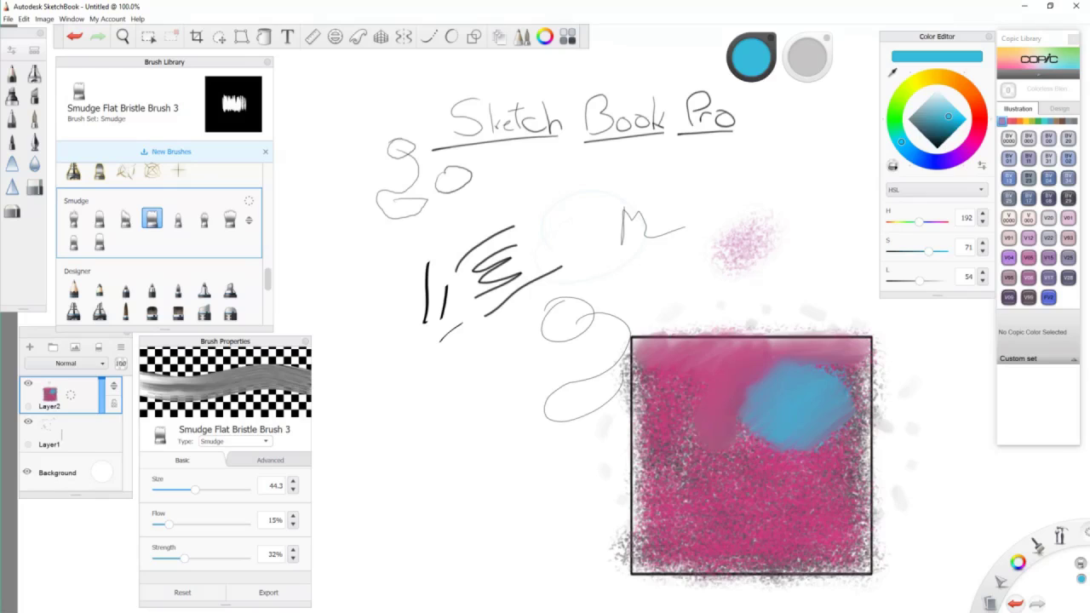
{"action": "left_click_drag", "start_coordinate": [664, 451], "coordinate": [647, 374]}
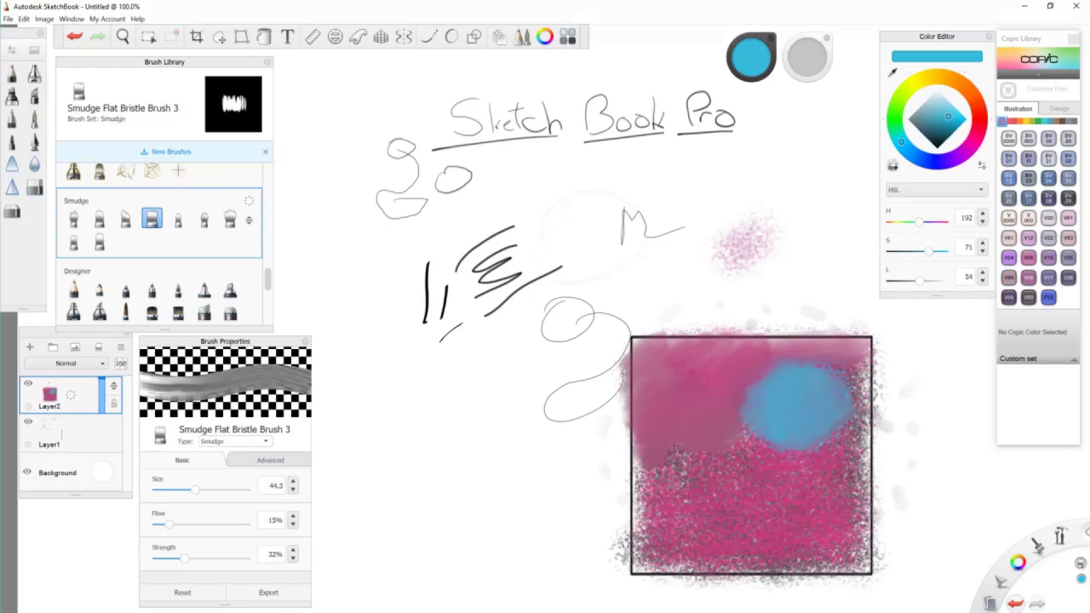
{"action": "left_click_drag", "start_coordinate": [779, 422], "coordinate": [703, 472]}
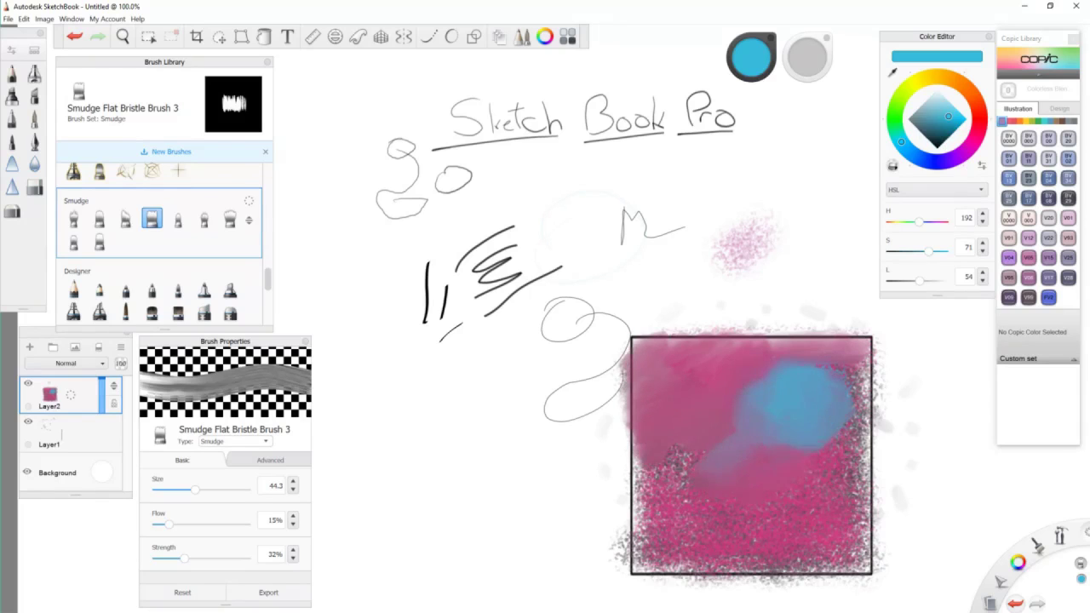
{"action": "mouse_move", "coordinate": [855, 430]}
{"action": "left_mouse_down"}
{"action": "mouse_move", "coordinate": [859, 367]}
{"action": "mouse_move", "coordinate": [860, 562]}
{"action": "mouse_move", "coordinate": [656, 553]}
{"action": "mouse_move", "coordinate": [618, 459]}
{"action": "mouse_move", "coordinate": [766, 571]}
{"action": "mouse_move", "coordinate": [706, 539]}
{"action": "mouse_move", "coordinate": [847, 489]}
{"action": "mouse_move", "coordinate": [864, 421]}
{"action": "mouse_move", "coordinate": [856, 349]}
{"action": "mouse_move", "coordinate": [789, 327]}
{"action": "mouse_move", "coordinate": [655, 345]}
{"action": "mouse_move", "coordinate": [622, 392]}
{"action": "mouse_move", "coordinate": [611, 572]}
{"action": "mouse_move", "coordinate": [649, 487]}
{"action": "left_mouse_up"}
Step: Switch to the Glow Brush, try glowing dabs at size 65 on the blended square, and undo them
{"action": "left_click", "coordinate": [73, 171]}
{"action": "mouse_move", "coordinate": [673, 379]}
{"action": "left_mouse_down"}
{"action": "mouse_move", "coordinate": [716, 387]}
{"action": "mouse_move", "coordinate": [707, 391]}
{"action": "left_mouse_up"}
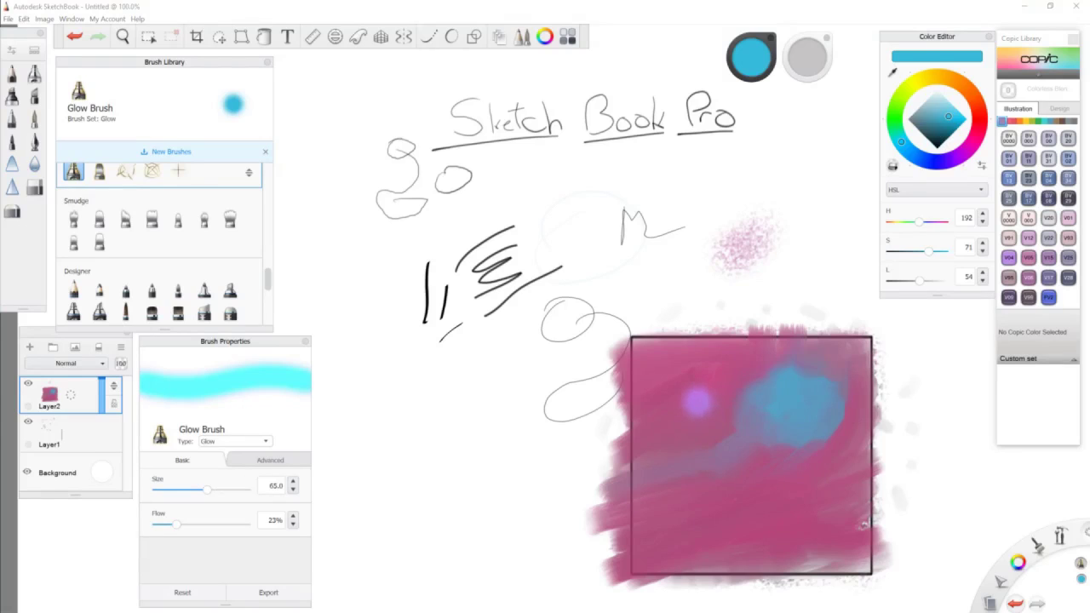
{"action": "mouse_move", "coordinate": [694, 399]}
{"action": "left_mouse_down"}
{"action": "mouse_move", "coordinate": [696, 422]}
{"action": "mouse_move", "coordinate": [697, 387]}
{"action": "left_mouse_up"}
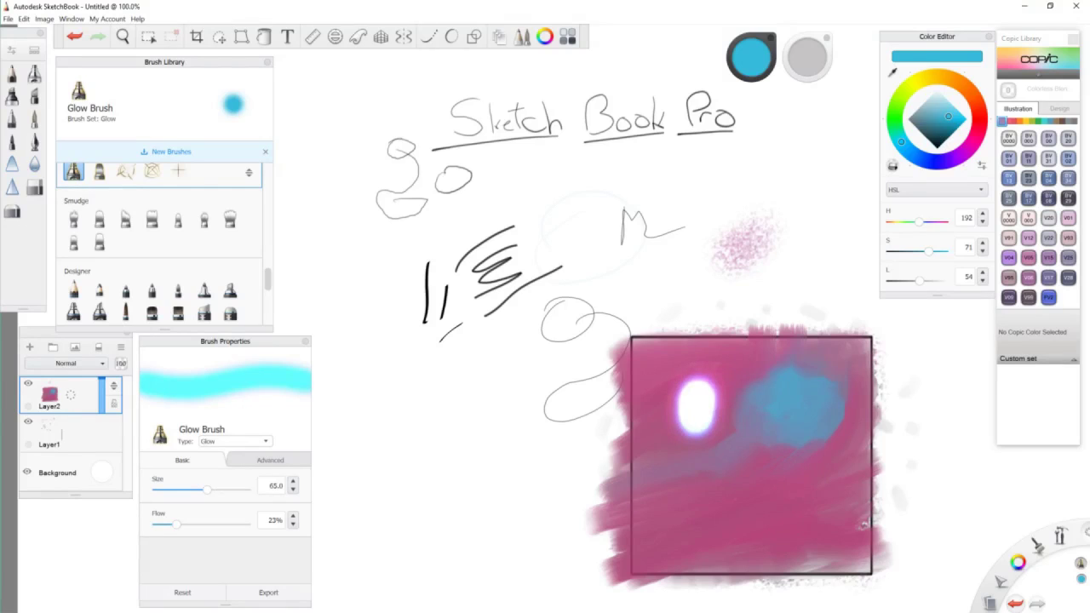
{"action": "left_click", "coordinate": [705, 466]}
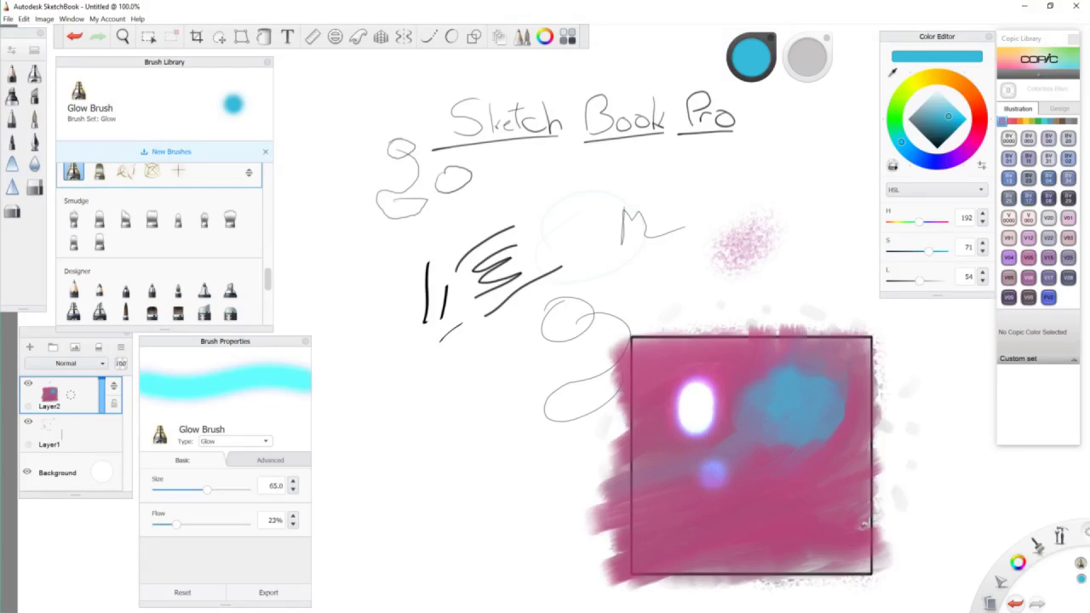
{"action": "left_click", "coordinate": [704, 459]}
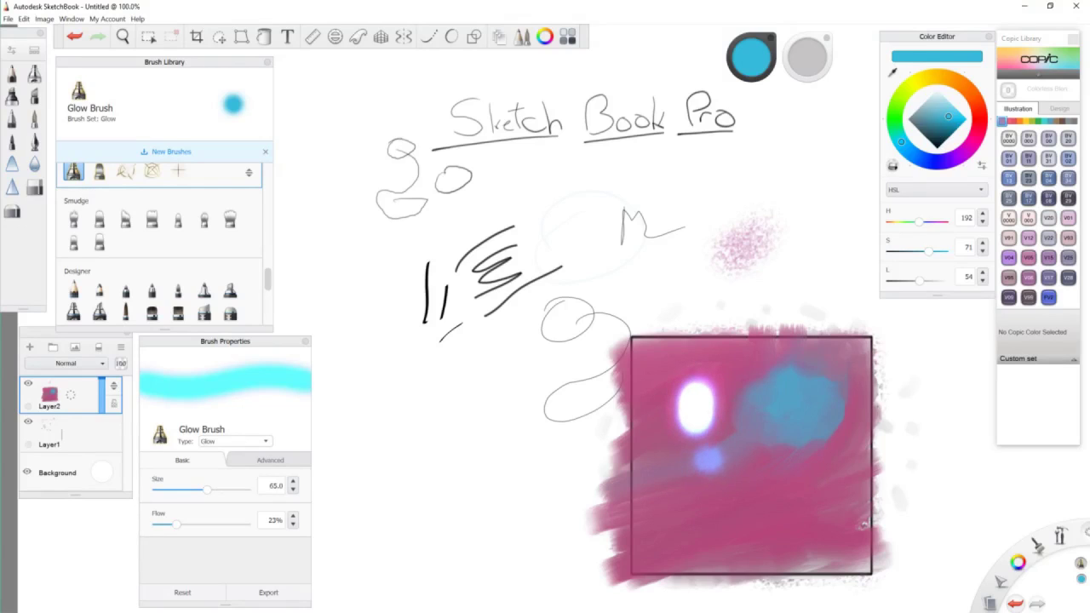
{"action": "key", "text": "ctrl"}
{"action": "key", "text": "ctrl+z"}
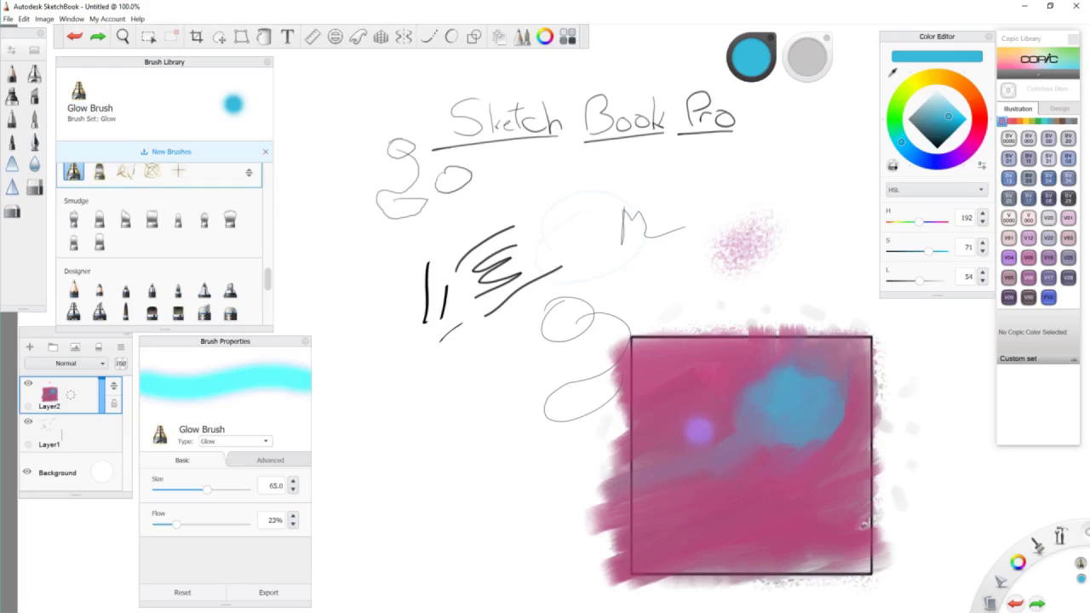
Step: Set the Glow Brush size to 15, turn on steady stroke, and draw blue glowing connected letters M, H and L on the square
{"action": "key", "text": "bracketleft"}
{"action": "key", "text": "bracketleft"}
{"action": "key", "text": "bracketleft"}
{"action": "key", "text": "bracketleft"}
{"action": "key", "text": "bracketleft"}
{"action": "key", "text": "bracketleft"}
{"action": "key", "text": "bracketleft"}
{"action": "key", "text": "bracketleft"}
{"action": "key", "text": "bracketleft"}
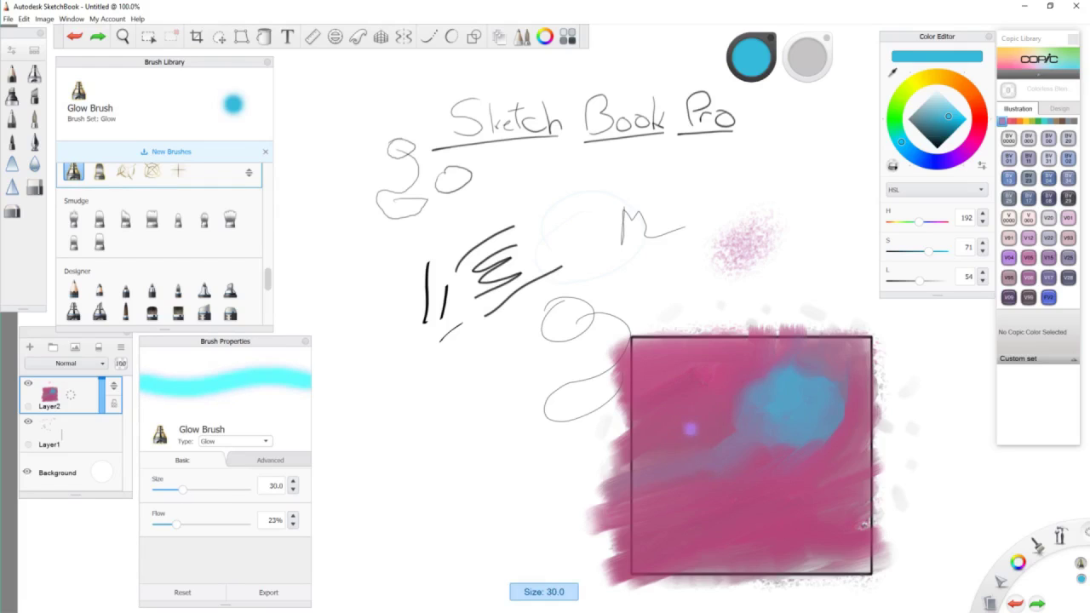
{"action": "key", "text": "bracketleft"}
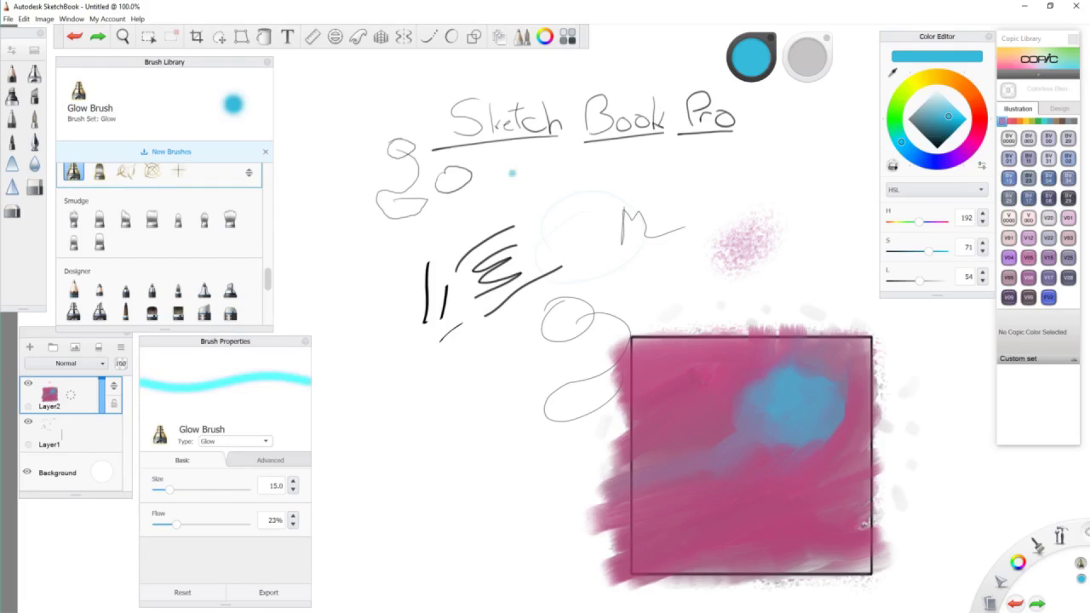
{"action": "left_click", "coordinate": [429, 37]}
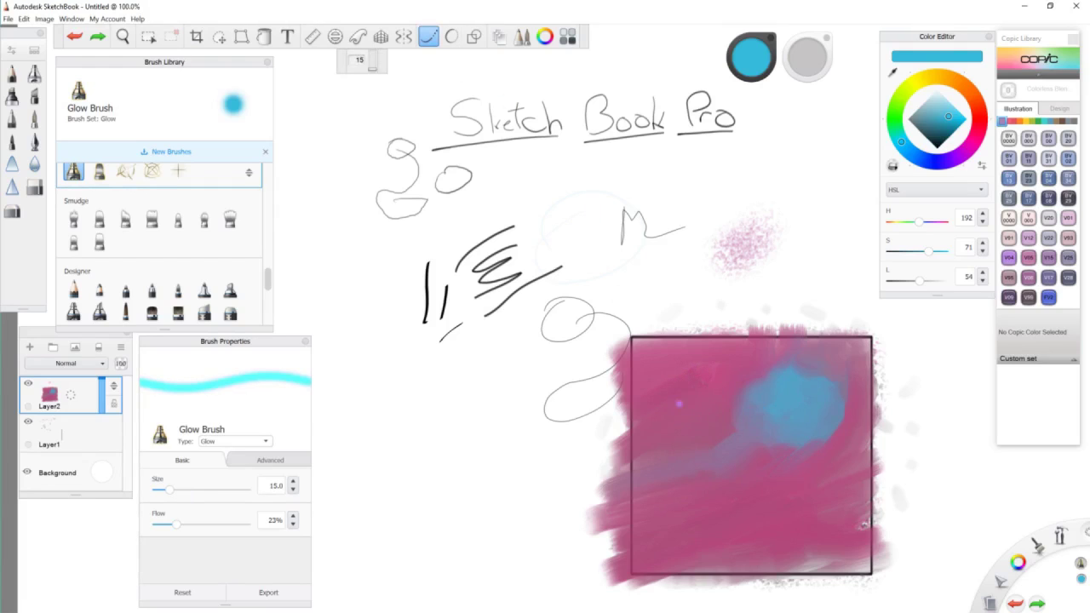
{"action": "mouse_move", "coordinate": [682, 449]}
{"action": "left_mouse_down"}
{"action": "mouse_move", "coordinate": [683, 398]}
{"action": "mouse_move", "coordinate": [722, 392]}
{"action": "mouse_move", "coordinate": [702, 491]}
{"action": "mouse_move", "coordinate": [756, 487]}
{"action": "left_mouse_up"}
{"action": "left_click_drag", "start_coordinate": [749, 397], "coordinate": [740, 443]}
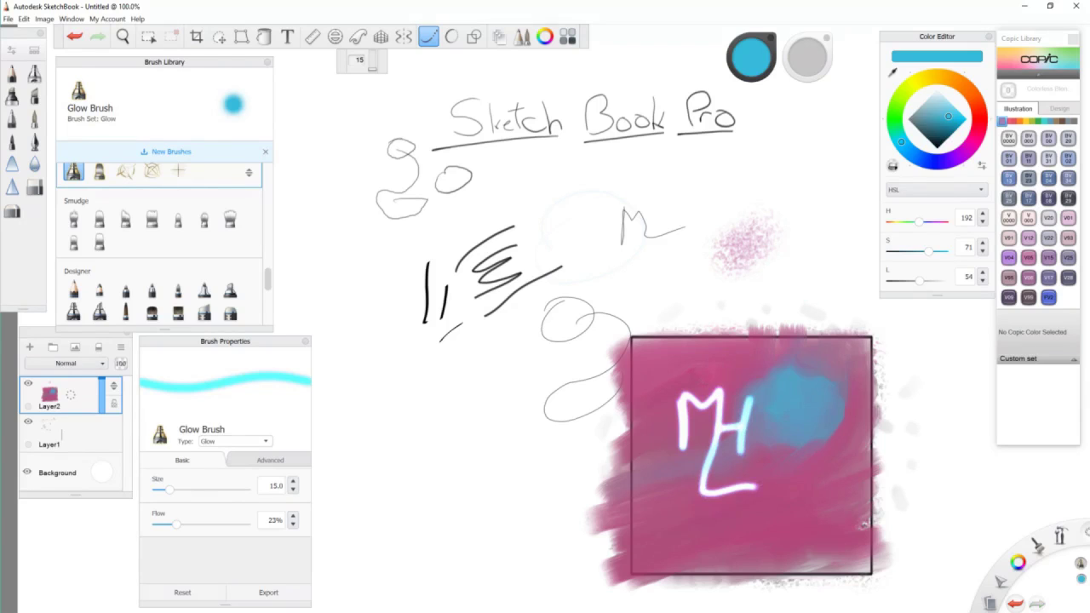
Step: Draw a yellow glowing circle of hue 62 around the letters in the square
{"action": "left_click", "coordinate": [912, 83]}
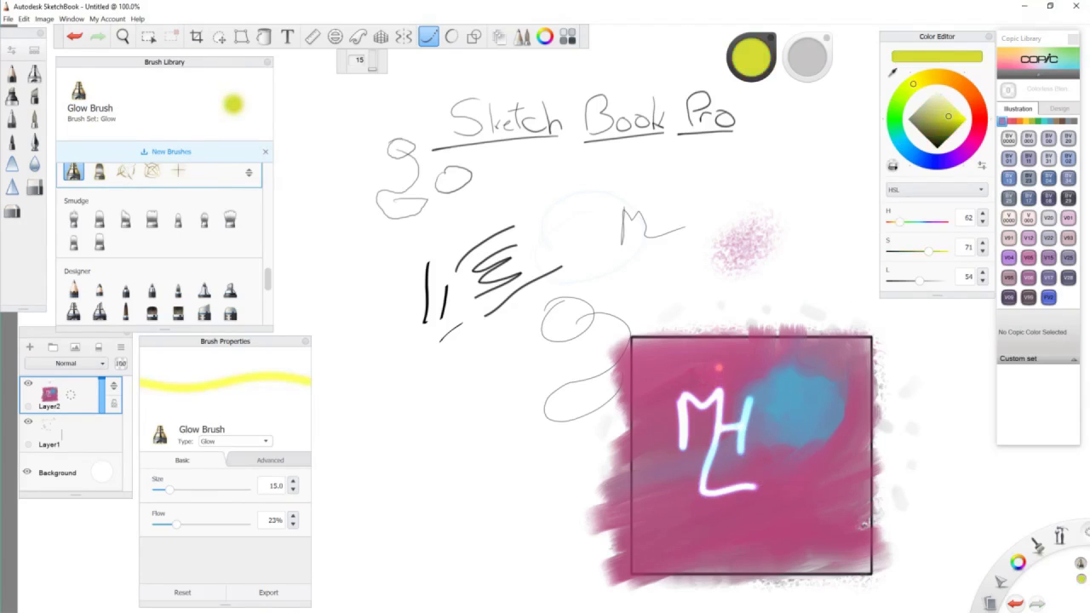
{"action": "mouse_move", "coordinate": [722, 368]}
{"action": "left_mouse_down"}
{"action": "mouse_move", "coordinate": [770, 381]}
{"action": "mouse_move", "coordinate": [816, 423]}
{"action": "mouse_move", "coordinate": [823, 463]}
{"action": "mouse_move", "coordinate": [799, 509]}
{"action": "mouse_move", "coordinate": [742, 532]}
{"action": "left_mouse_up"}
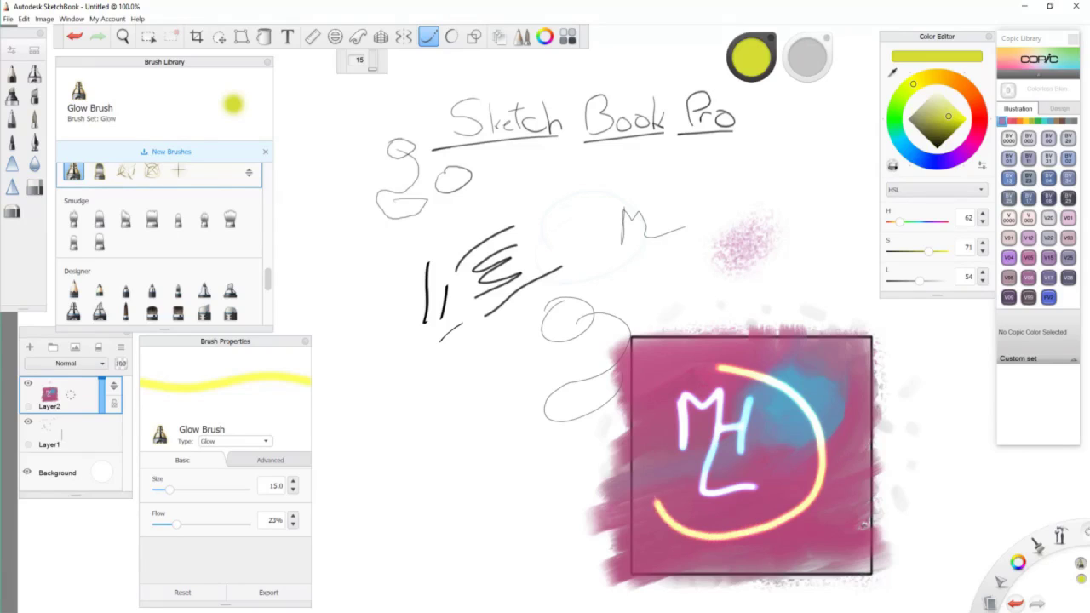
{"action": "mouse_move", "coordinate": [655, 504]}
{"action": "left_mouse_down"}
{"action": "mouse_move", "coordinate": [649, 451]}
{"action": "mouse_move", "coordinate": [677, 384]}
{"action": "left_mouse_up"}
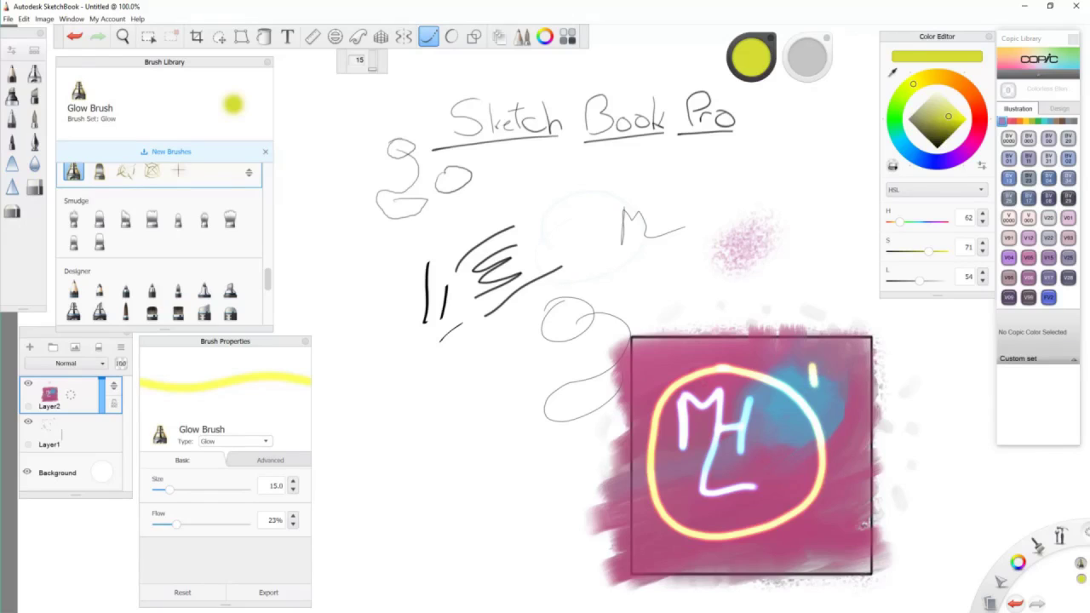
Step: Add a short yellow glowing stroke beside the circle's upper edge in the square
{"action": "left_click_drag", "start_coordinate": [845, 362], "coordinate": [832, 398]}
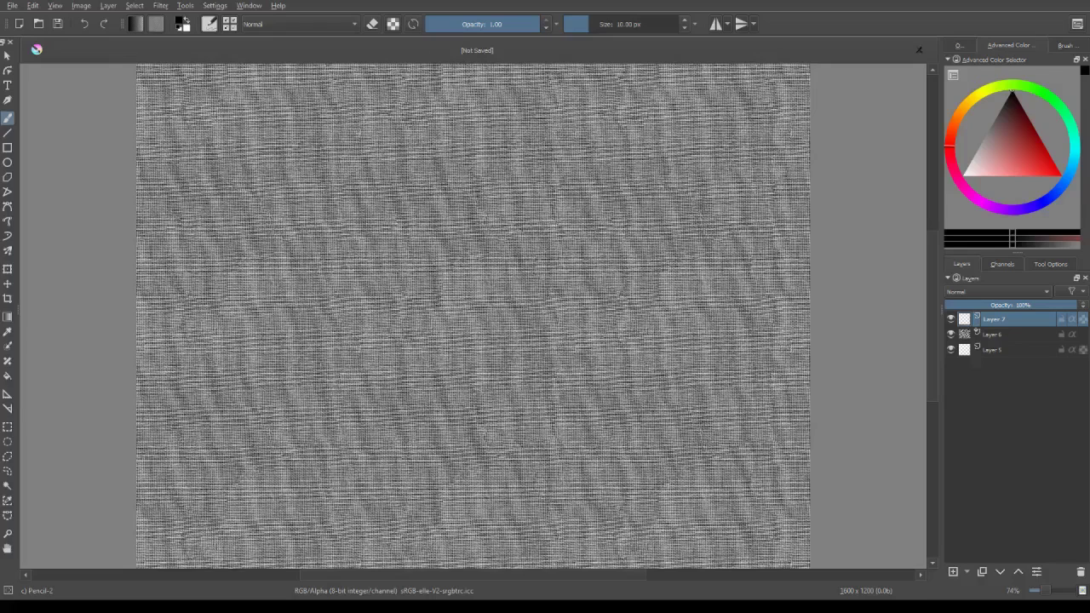
Step: Switch to Krita and sketch zigzag lines and a large oval across the woven-texture canvas with the Pencil-2 brush on Layer 7
{"action": "left_click_drag", "start_coordinate": [338, 250], "coordinate": [298, 401]}
{"action": "mouse_move", "coordinate": [437, 336]}
{"action": "left_mouse_down"}
{"action": "mouse_move", "coordinate": [615, 395]}
{"action": "mouse_move", "coordinate": [421, 342]}
{"action": "left_mouse_up"}
{"action": "left_click_drag", "start_coordinate": [533, 368], "coordinate": [651, 201]}
{"action": "left_click_drag", "start_coordinate": [462, 168], "coordinate": [239, 227]}
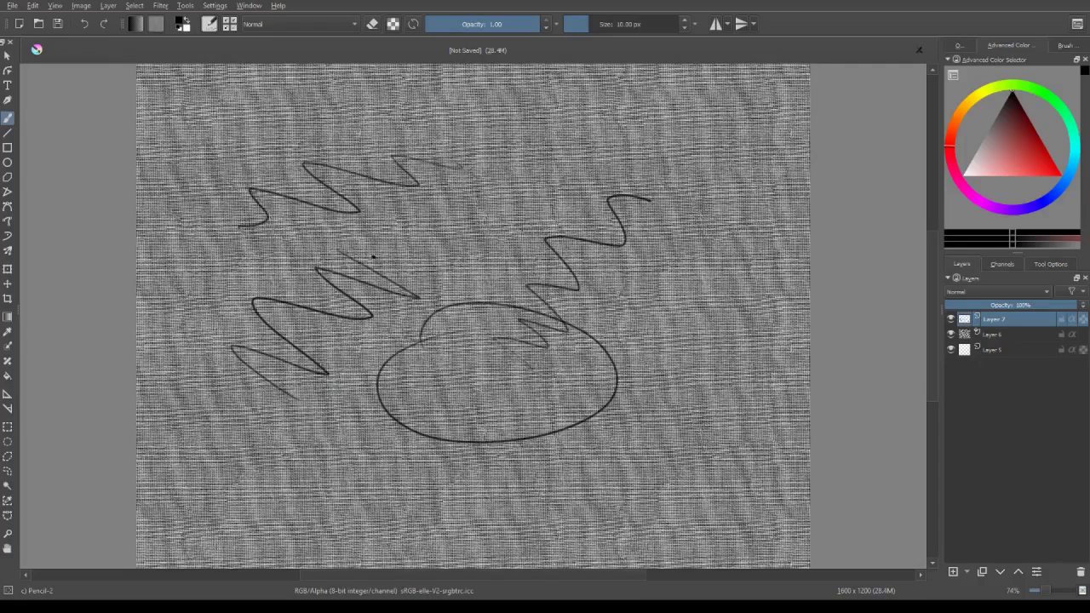
Step: Switch to the Texture Big brush and choose dark red and muted blue as the two painting colours
{"action": "key", "text": "slash"}
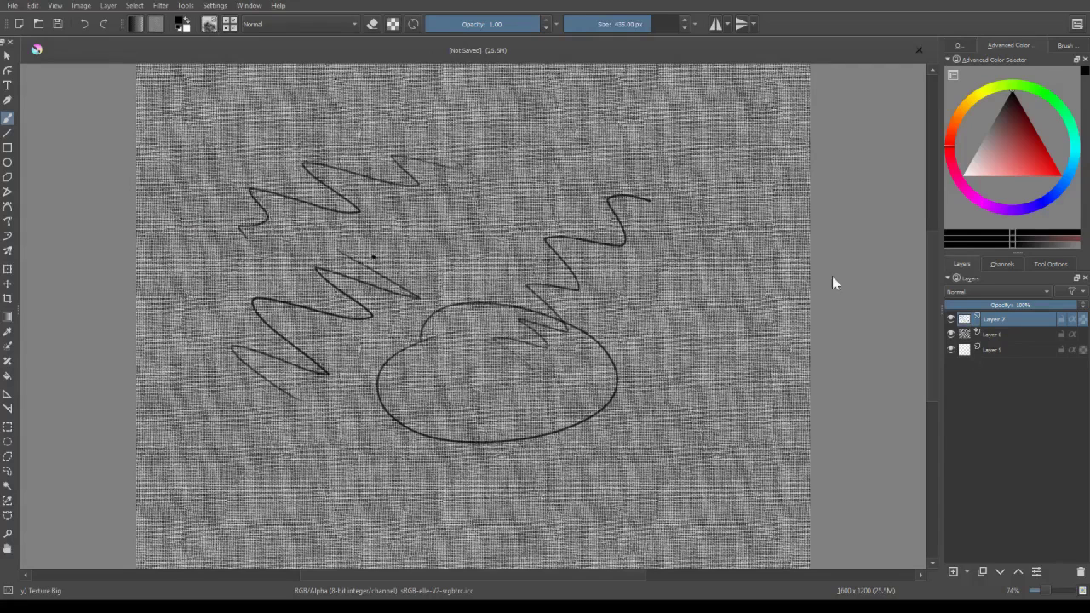
{"action": "left_click", "coordinate": [477, 221], "text": "ctrl"}
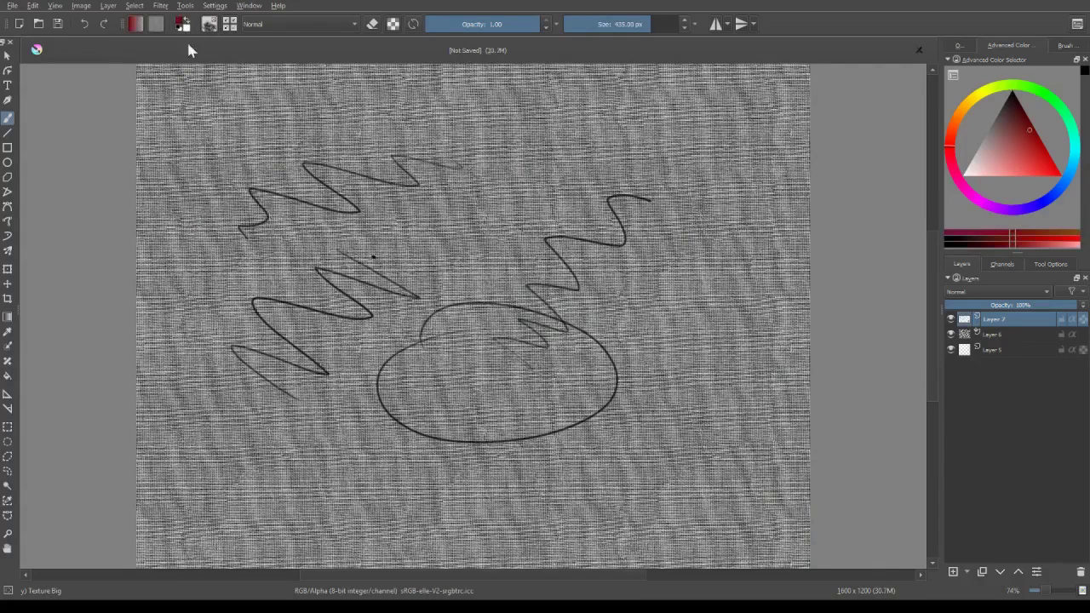
{"action": "left_click", "coordinate": [187, 20]}
{"action": "left_click", "coordinate": [572, 233], "text": "ctrl"}
{"action": "left_click", "coordinate": [559, 232], "text": "ctrl"}
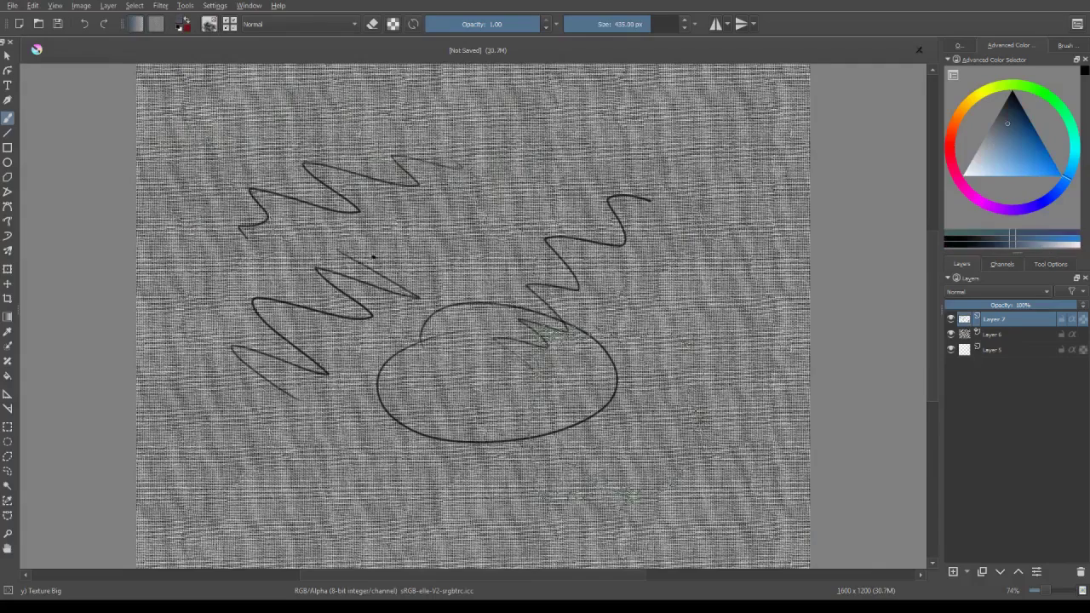
Step: Cover the canvas with soft textured patches of muted blue and dark red
{"action": "mouse_move", "coordinate": [477, 204]}
{"action": "left_mouse_down"}
{"action": "mouse_move", "coordinate": [468, 188]}
{"action": "mouse_move", "coordinate": [596, 170]}
{"action": "mouse_move", "coordinate": [443, 477]}
{"action": "mouse_move", "coordinate": [377, 353]}
{"action": "mouse_move", "coordinate": [162, 145]}
{"action": "mouse_move", "coordinate": [456, 431]}
{"action": "mouse_move", "coordinate": [689, 519]}
{"action": "mouse_move", "coordinate": [729, 243]}
{"action": "mouse_move", "coordinate": [477, 68]}
{"action": "mouse_move", "coordinate": [400, 119]}
{"action": "left_mouse_up"}
{"action": "left_click", "coordinate": [454, 277], "text": "ctrl"}
{"action": "mouse_move", "coordinate": [454, 277]}
{"action": "left_mouse_down"}
{"action": "mouse_move", "coordinate": [473, 370]}
{"action": "mouse_move", "coordinate": [451, 366]}
{"action": "mouse_move", "coordinate": [311, 153]}
{"action": "mouse_move", "coordinate": [413, 476]}
{"action": "mouse_move", "coordinate": [677, 502]}
{"action": "left_mouse_up"}
Step: Choose a brighter blue and paint it over most of the canvas, leaving some reddish patches
{"action": "left_click", "coordinate": [186, 19]}
{"action": "left_click", "coordinate": [1025, 155]}
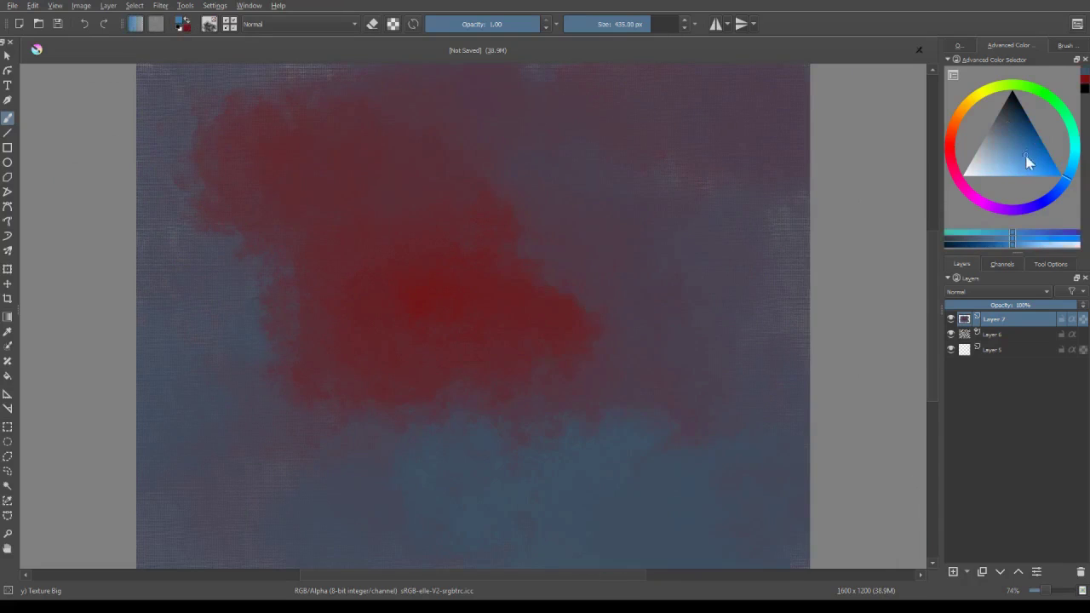
{"action": "mouse_move", "coordinate": [717, 392]}
{"action": "left_mouse_down"}
{"action": "mouse_move", "coordinate": [778, 250]}
{"action": "mouse_move", "coordinate": [237, 102]}
{"action": "mouse_move", "coordinate": [345, 562]}
{"action": "mouse_move", "coordinate": [170, 408]}
{"action": "mouse_move", "coordinate": [644, 426]}
{"action": "mouse_move", "coordinate": [467, 251]}
{"action": "mouse_move", "coordinate": [366, 253]}
{"action": "left_mouse_up"}
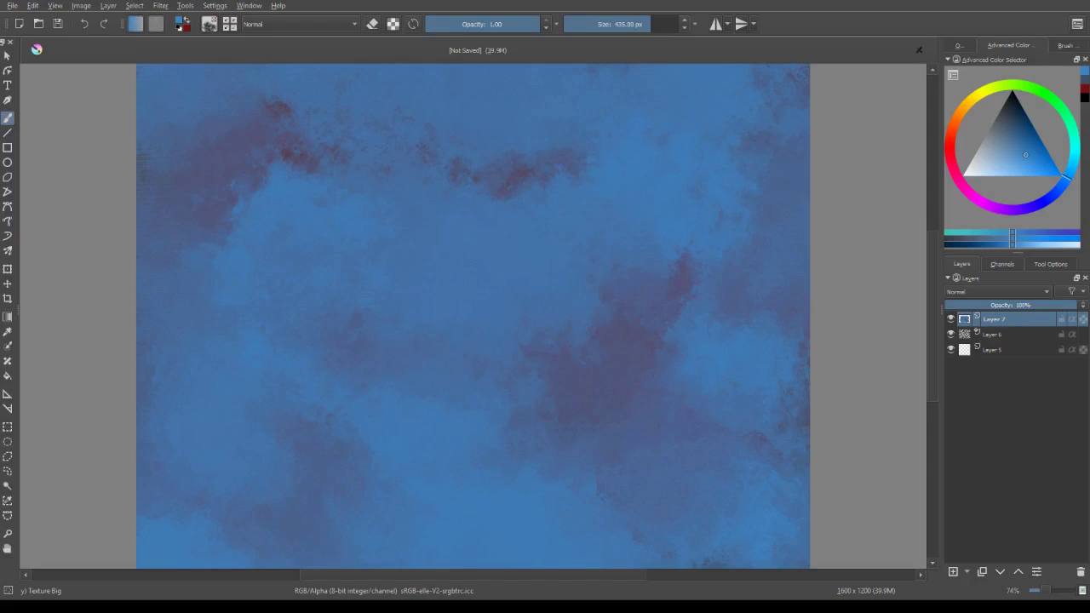
Step: Paste the abstract PNG sketch as a layer above Layer 7 and delete its white background using contiguous selection
{"action": "key", "text": "ctrl+v"}
{"action": "left_click", "coordinate": [7, 485]}
{"action": "left_click", "coordinate": [163, 241]}
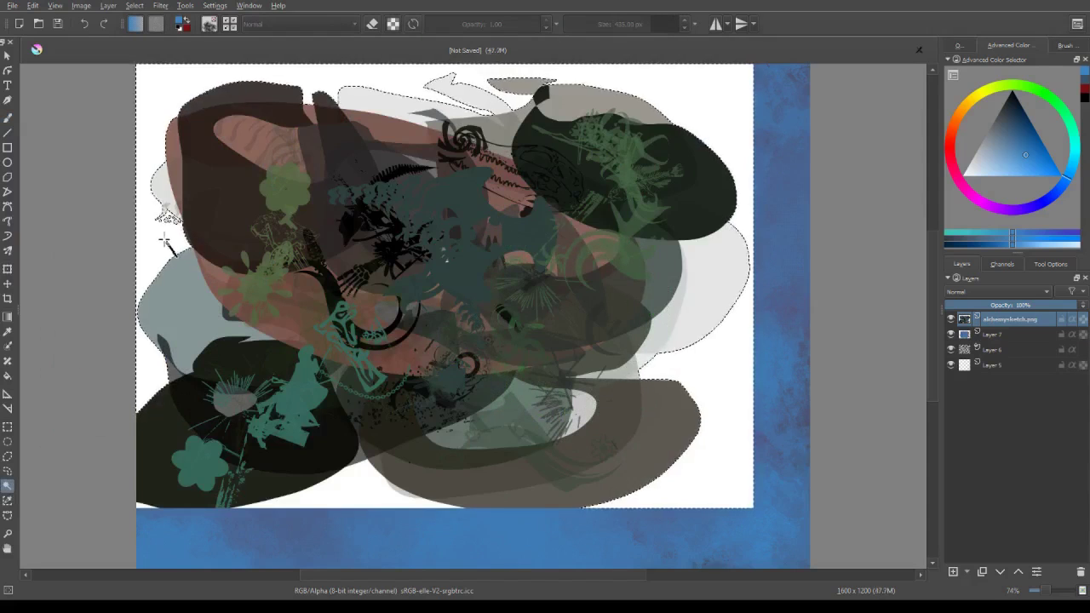
{"action": "key", "text": "Delete"}
Step: Delete the pale patches along the pasted drawing's upper and left edges using contiguous selection
{"action": "left_click", "coordinate": [373, 107]}
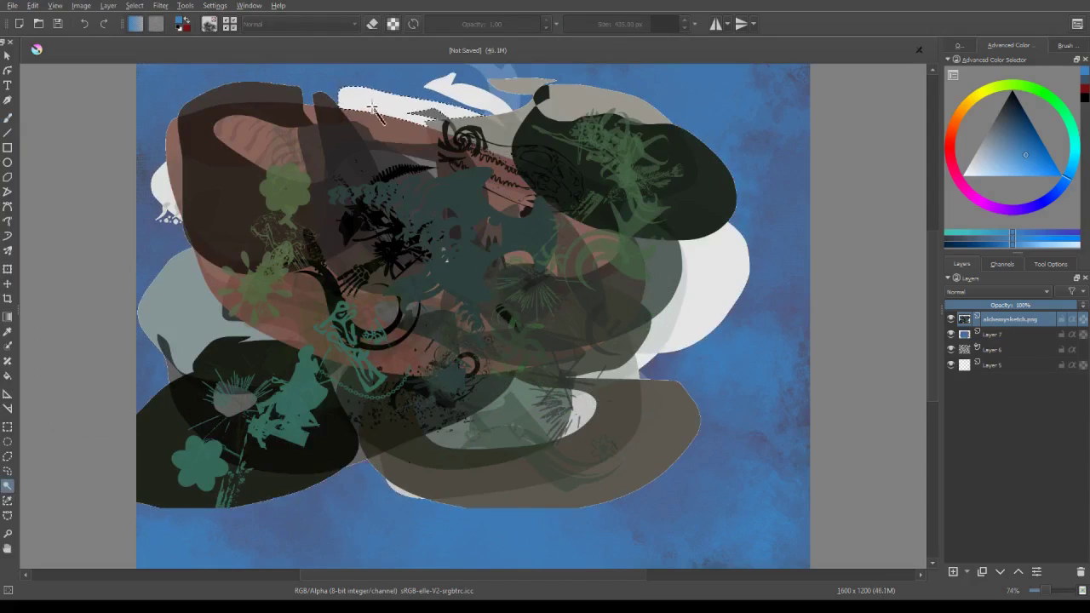
{"action": "key", "text": "Delete"}
{"action": "left_click", "coordinate": [164, 189]}
{"action": "key", "text": "Delete"}
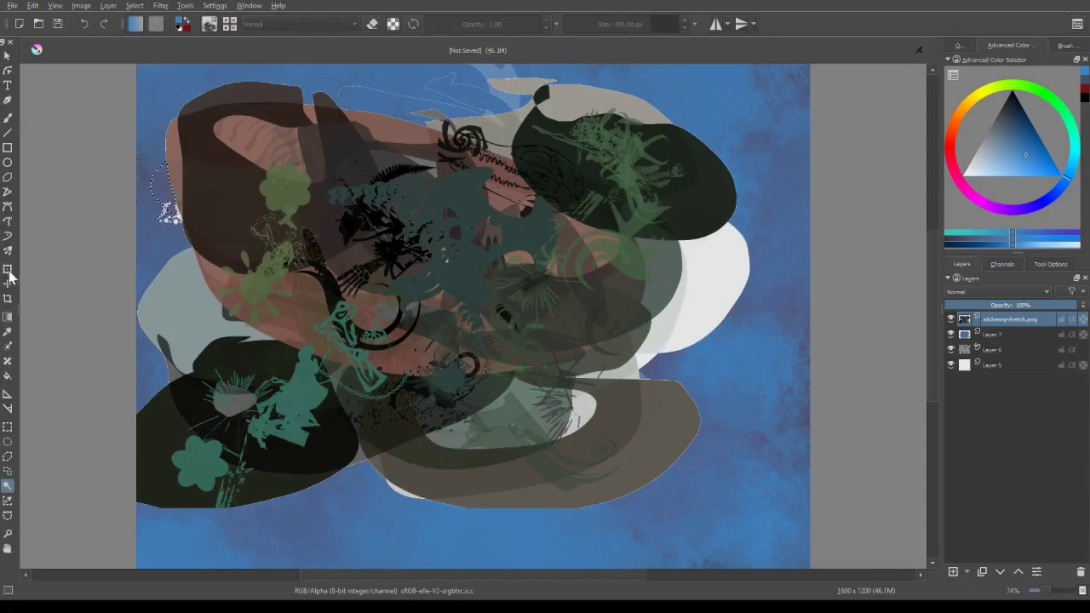
Step: Clear the selection and move the pasted drawing slightly down and to the right on the canvas
{"action": "key", "text": "b"}
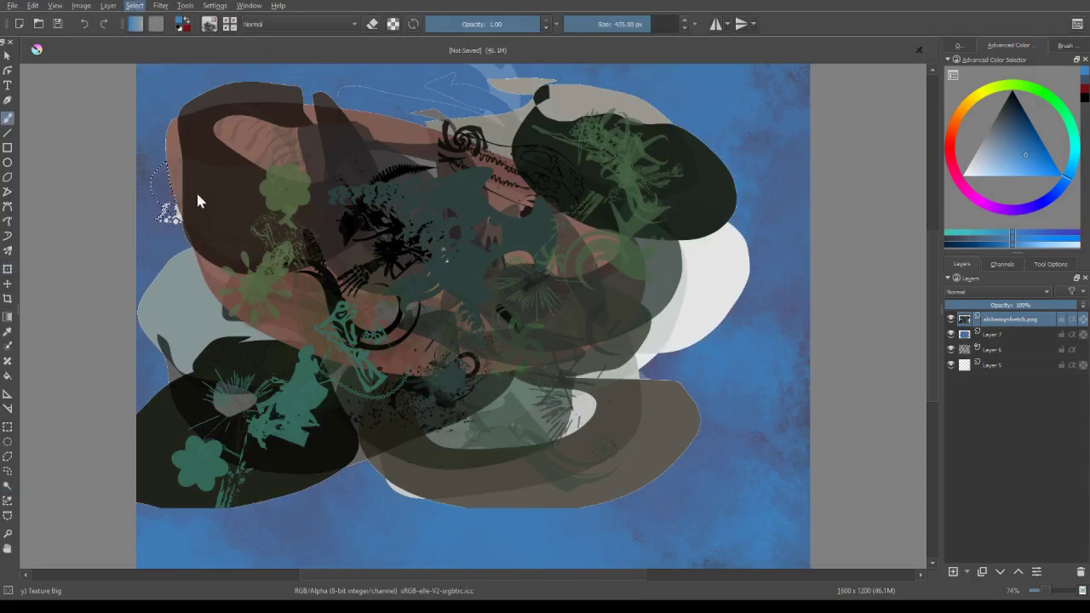
{"action": "left_click", "coordinate": [168, 35]}
{"action": "key", "text": "t"}
{"action": "left_click_drag", "start_coordinate": [442, 221], "coordinate": [476, 242]}
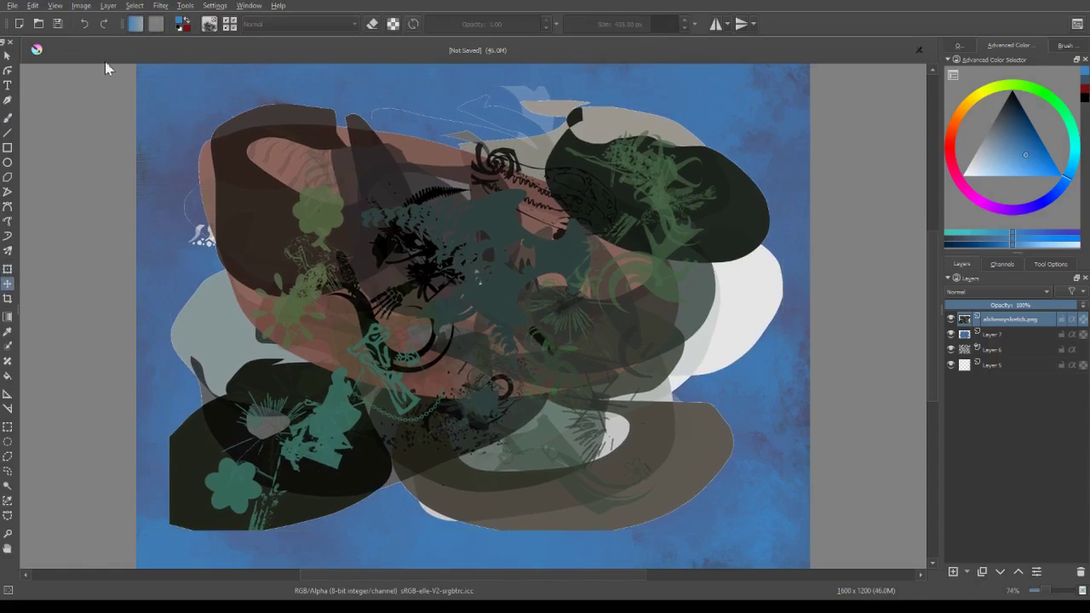
Step: Rotate the pasted drawing slightly counterclockwise and set its layer's blending mode to Grain Merge
{"action": "key", "text": "ctrl+t"}
{"action": "left_click_drag", "start_coordinate": [162, 101], "coordinate": [127, 124]}
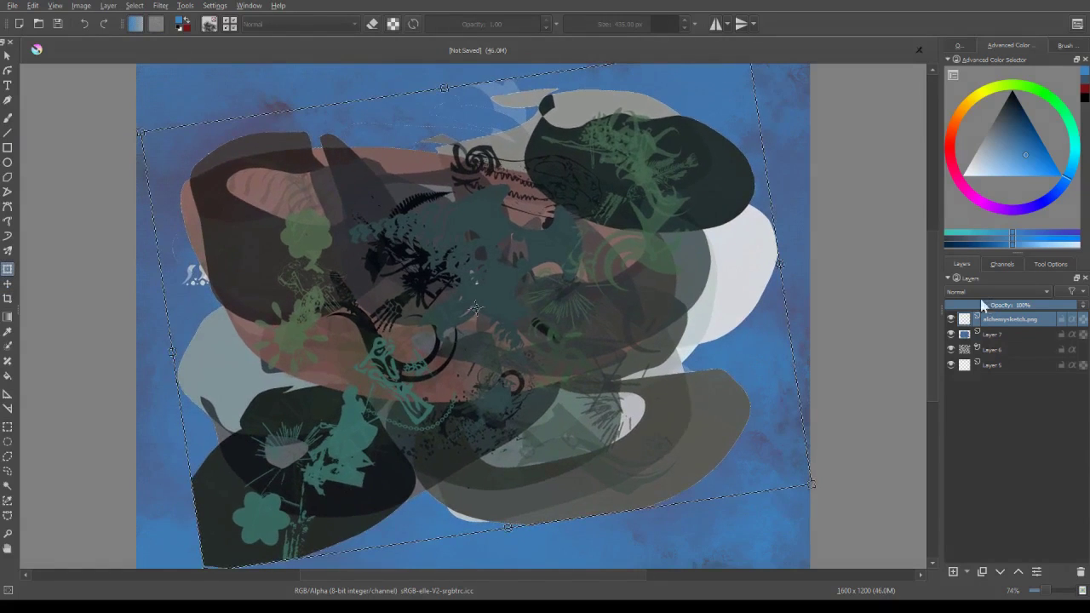
{"action": "key", "text": "Return"}
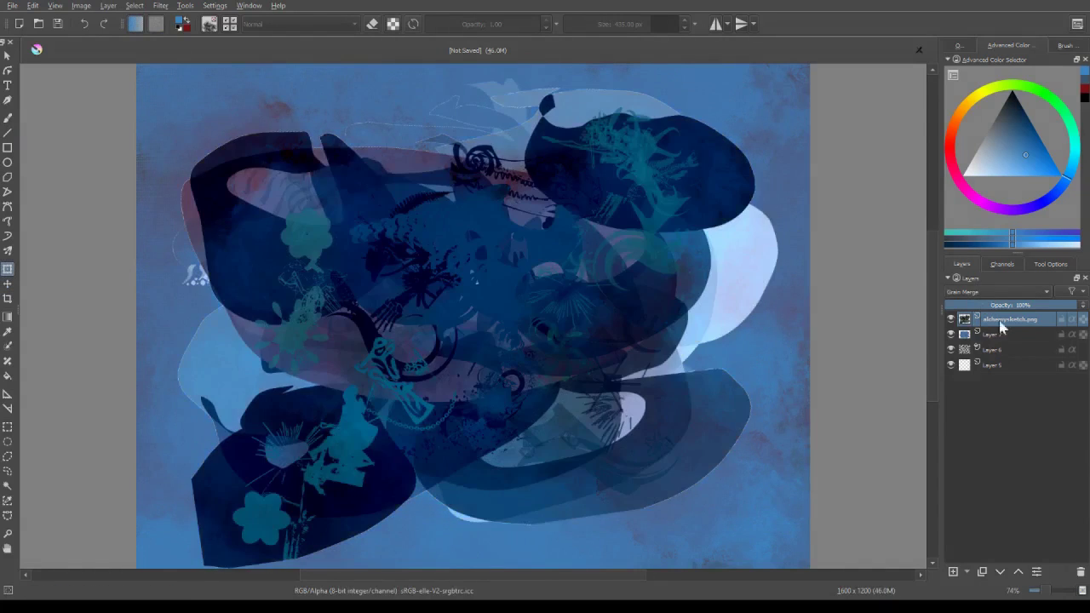
Step: Merge the pasted drawing's layer down into Layer 7
{"action": "left_click", "coordinate": [1001, 353]}
{"action": "left_click", "coordinate": [984, 318]}
{"action": "key", "text": "ctrl+e"}
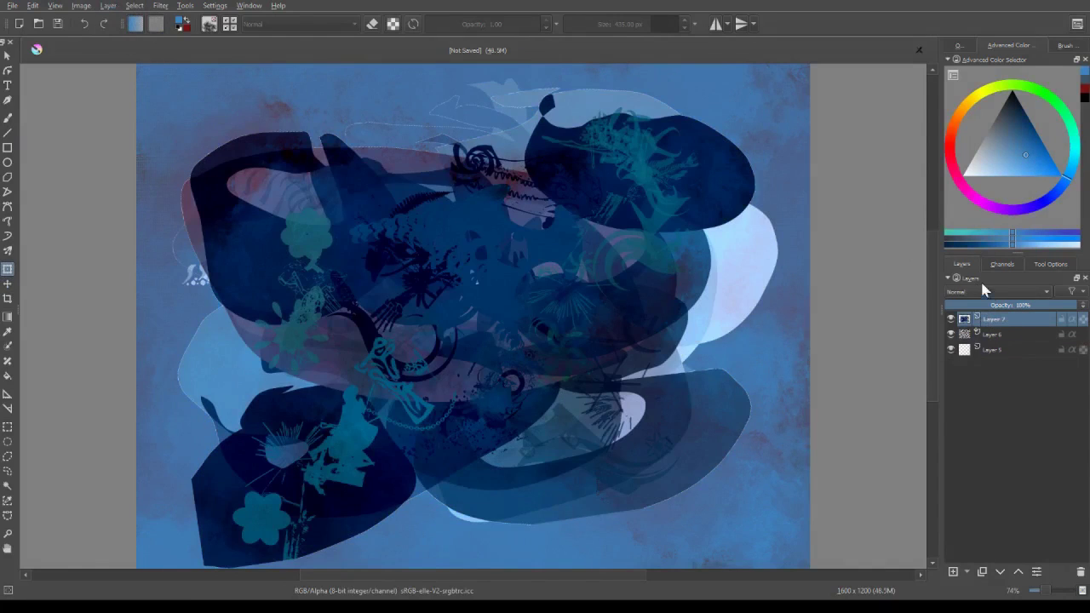
Step: Try Greater and Overlay as Layer 7's blending mode, and settle on Grain Merge
{"action": "scroll", "coordinate": [987, 291], "scroll_direction": "up", "scroll_amount": 5}
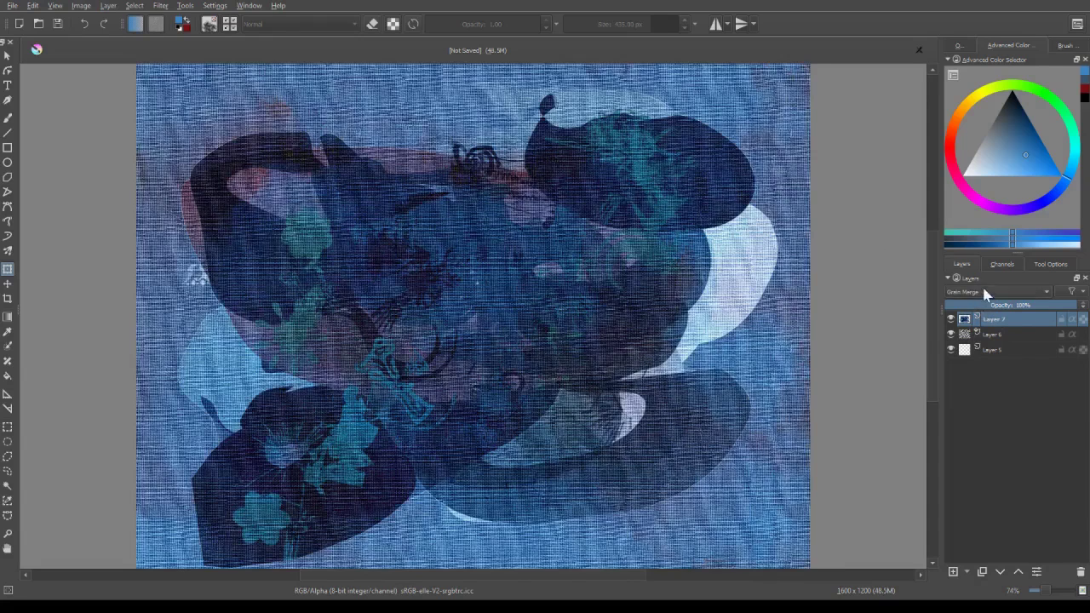
{"action": "scroll", "coordinate": [996, 291], "scroll_direction": "up", "scroll_amount": 3}
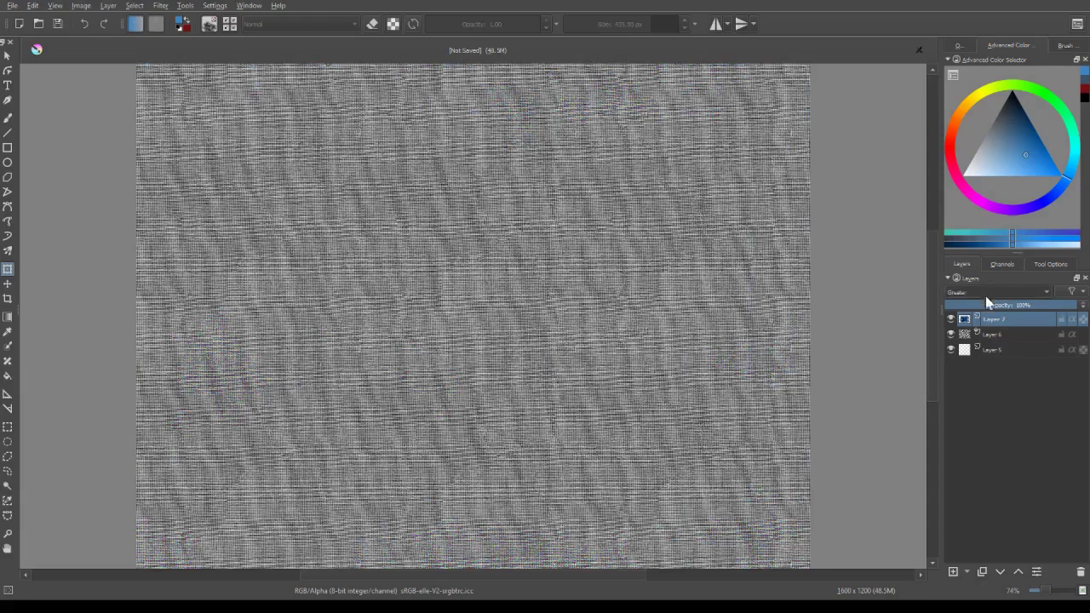
{"action": "left_click", "coordinate": [984, 433]}
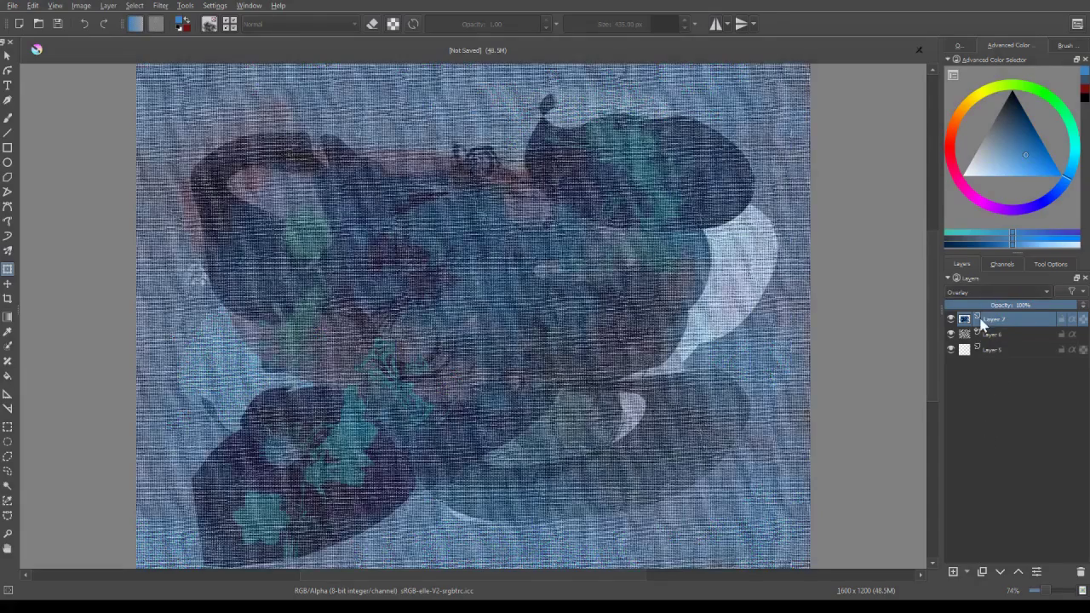
{"action": "left_click", "coordinate": [992, 248]}
{"action": "scroll", "coordinate": [987, 291], "scroll_direction": "up", "scroll_amount": 5}
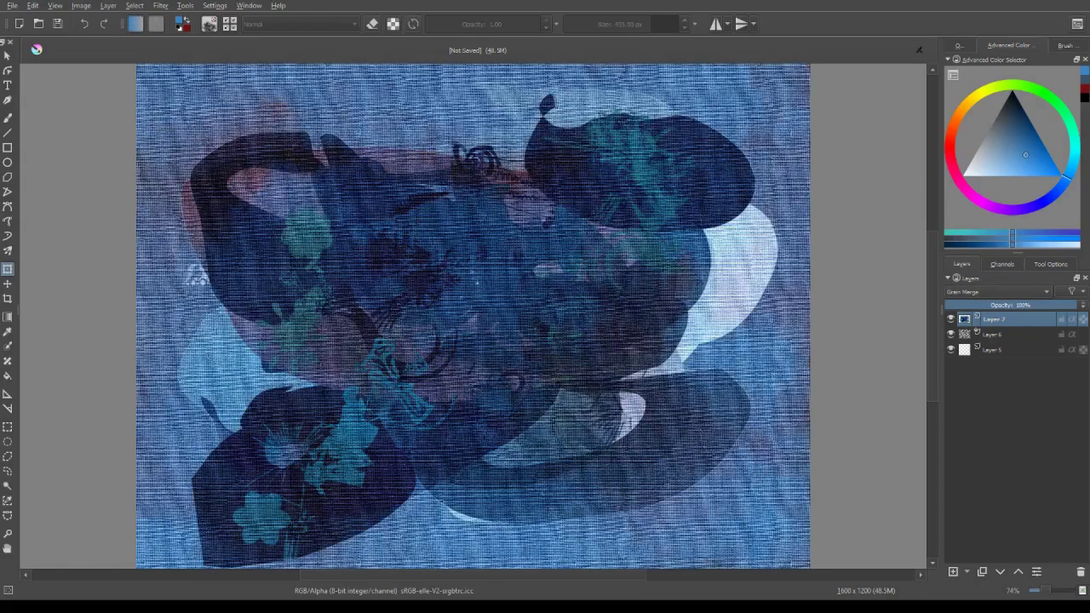
Step: Add a paint layer above Layer 7 and set up the Sketching-2 Chrome Large brush with white as the foreground colour
{"action": "left_click", "coordinate": [952, 573]}
{"action": "left_click", "coordinate": [7, 116]}
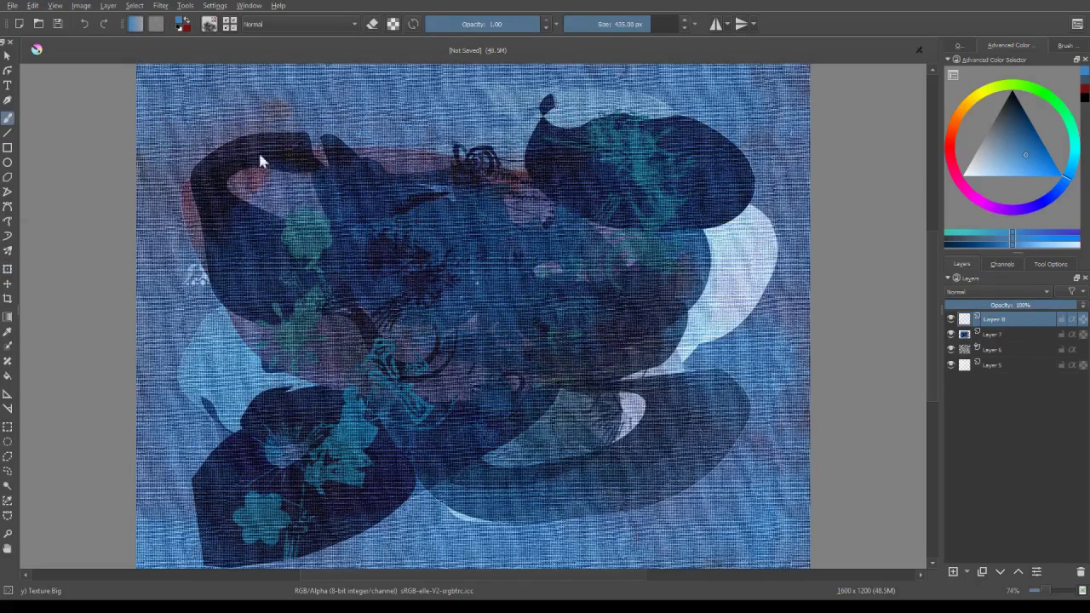
{"action": "left_click", "coordinate": [235, 229]}
{"action": "left_click", "coordinate": [179, 29]}
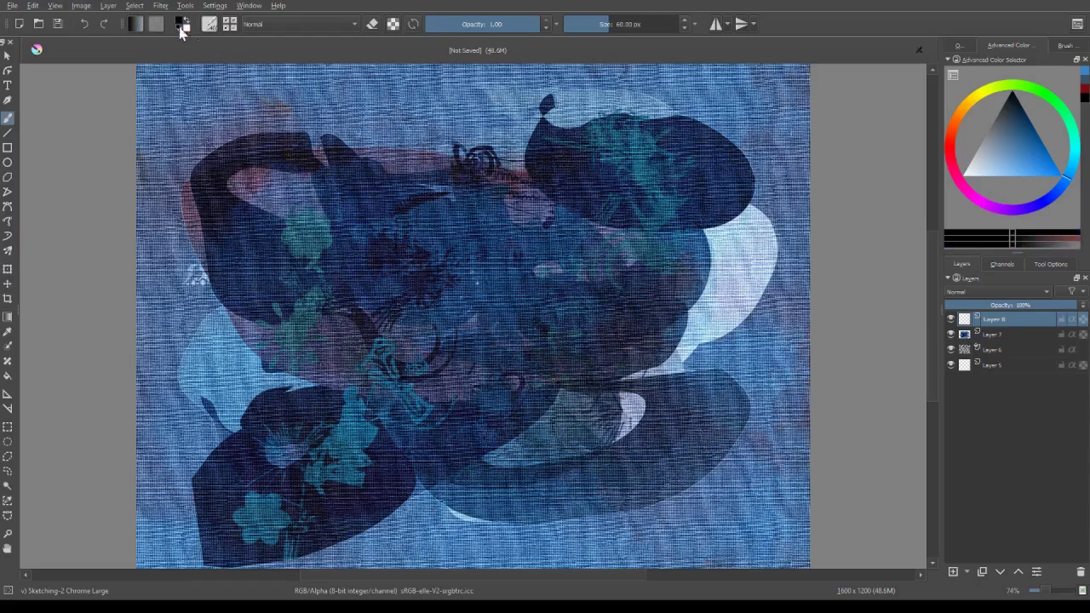
{"action": "key", "text": "x"}
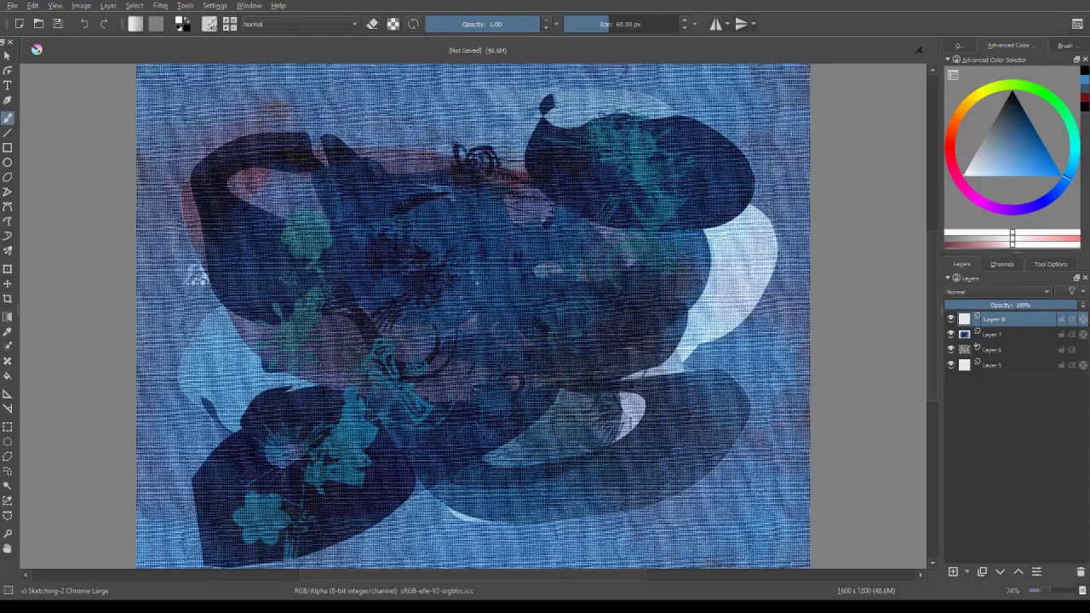
Step: Draw a white spiral, a curved arc, and a diagonal trail of shrinking circles down to the lower left of the canvas
{"action": "mouse_move", "coordinate": [385, 126]}
{"action": "left_mouse_down"}
{"action": "mouse_move", "coordinate": [416, 171]}
{"action": "mouse_move", "coordinate": [403, 145]}
{"action": "left_mouse_up"}
{"action": "mouse_move", "coordinate": [430, 197]}
{"action": "left_mouse_down"}
{"action": "mouse_move", "coordinate": [560, 238]}
{"action": "mouse_move", "coordinate": [501, 336]}
{"action": "left_mouse_up"}
{"action": "mouse_move", "coordinate": [492, 250]}
{"action": "left_mouse_down"}
{"action": "mouse_move", "coordinate": [527, 268]}
{"action": "mouse_move", "coordinate": [491, 250]}
{"action": "left_mouse_up"}
{"action": "left_click_drag", "start_coordinate": [403, 291], "coordinate": [406, 283]}
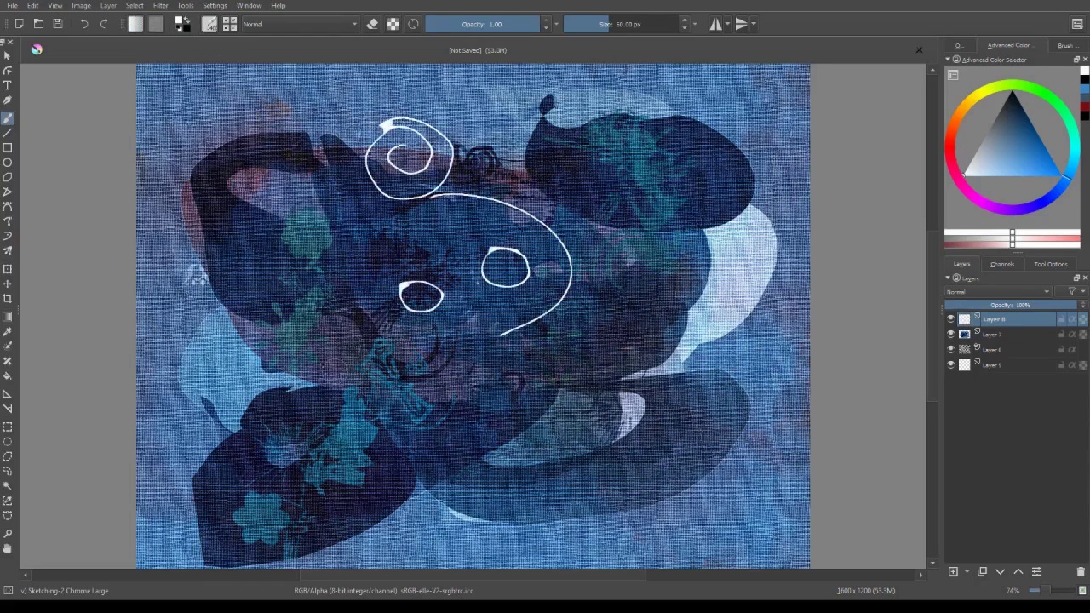
{"action": "left_click_drag", "start_coordinate": [330, 345], "coordinate": [333, 342]}
{"action": "left_click_drag", "start_coordinate": [271, 415], "coordinate": [273, 426]}
{"action": "left_click_drag", "start_coordinate": [232, 473], "coordinate": [247, 475]}
Step: Draw a long white S-curve with looping shapes and circles on the canvas's right side, plus a curved outline in its upper-left corner
{"action": "mouse_move", "coordinate": [510, 88]}
{"action": "left_mouse_down"}
{"action": "mouse_move", "coordinate": [528, 417]}
{"action": "mouse_move", "coordinate": [634, 543]}
{"action": "left_mouse_up"}
{"action": "left_click_drag", "start_coordinate": [619, 446], "coordinate": [622, 448]}
{"action": "left_click_drag", "start_coordinate": [625, 187], "coordinate": [654, 245]}
{"action": "left_click_drag", "start_coordinate": [174, 103], "coordinate": [243, 87]}
{"action": "left_click_drag", "start_coordinate": [194, 173], "coordinate": [241, 91]}
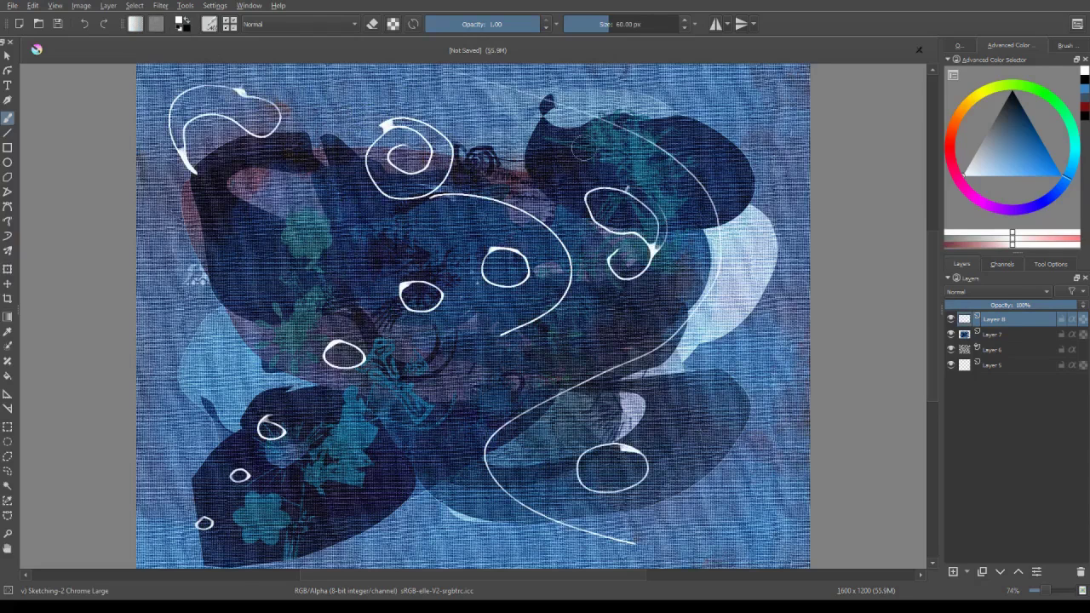
{"action": "left_click_drag", "start_coordinate": [774, 311], "coordinate": [766, 313]}
Step: Add a layer above Layer 8 and set up the Shapes Fill brush in golden yellow at 0.34 opacity
{"action": "left_click", "coordinate": [953, 571]}
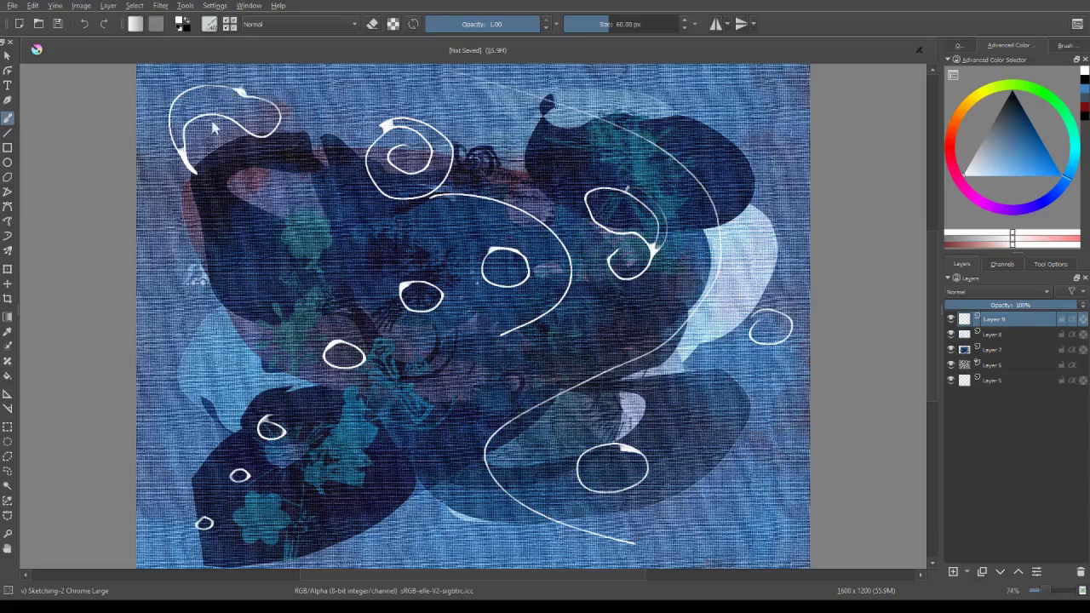
{"action": "left_click", "coordinate": [233, 215]}
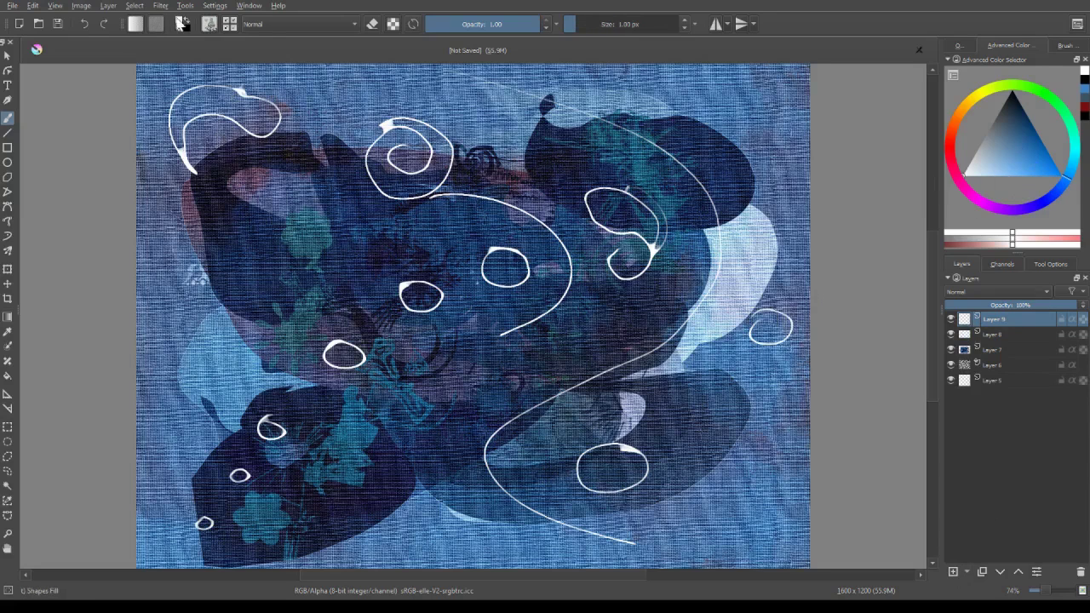
{"action": "left_click", "coordinate": [1013, 127]}
{"action": "left_click", "coordinate": [967, 103]}
{"action": "left_click", "coordinate": [1035, 155]}
{"action": "left_click", "coordinate": [469, 28]}
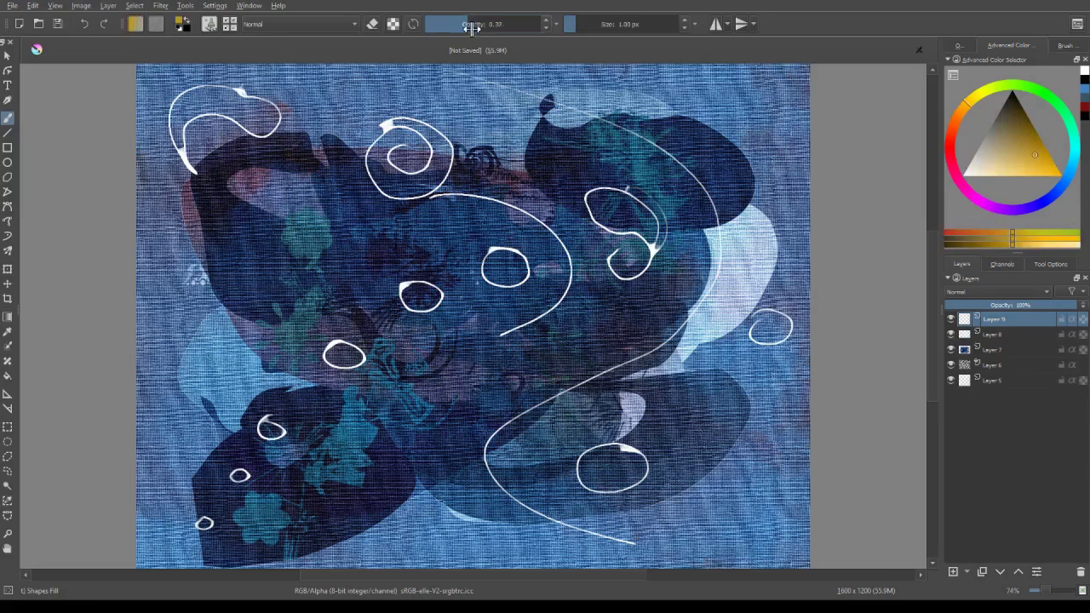
{"action": "left_click_drag", "start_coordinate": [472, 29], "coordinate": [466, 29]}
Step: Paint overlapping translucent golden filled shapes across the canvas on Layer 9
{"action": "mouse_move", "coordinate": [720, 95]}
{"action": "left_mouse_down"}
{"action": "mouse_move", "coordinate": [661, 156]}
{"action": "mouse_move", "coordinate": [750, 132]}
{"action": "left_mouse_up"}
{"action": "mouse_move", "coordinate": [345, 127]}
{"action": "left_mouse_down"}
{"action": "mouse_move", "coordinate": [260, 130]}
{"action": "mouse_move", "coordinate": [313, 167]}
{"action": "left_mouse_up"}
{"action": "left_click_drag", "start_coordinate": [407, 228], "coordinate": [464, 234]}
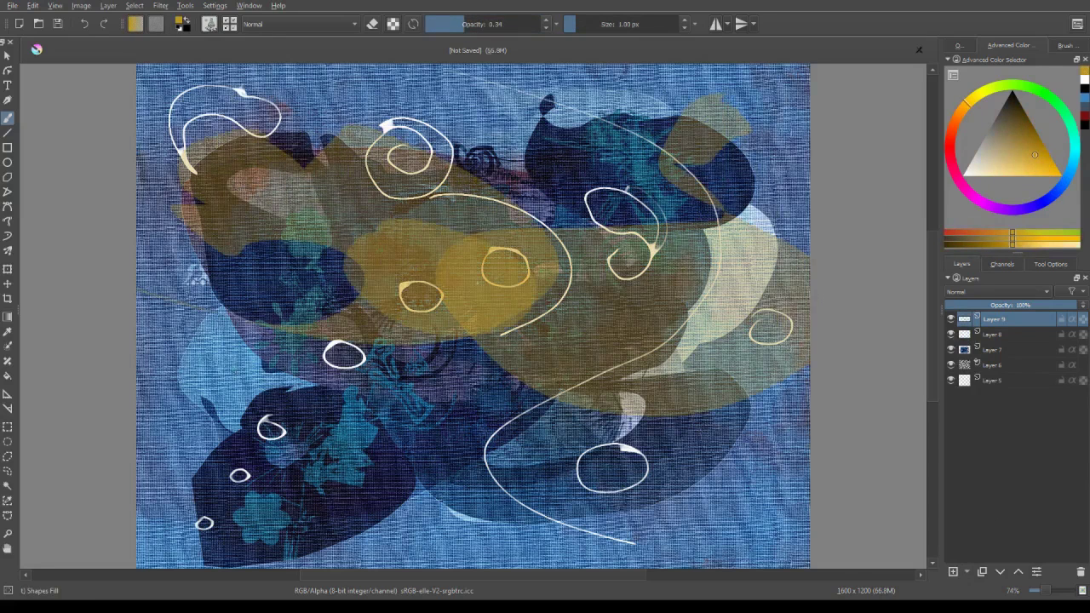
{"action": "left_click_drag", "start_coordinate": [249, 411], "coordinate": [140, 476]}
{"action": "left_click_drag", "start_coordinate": [162, 337], "coordinate": [302, 351]}
{"action": "left_click_drag", "start_coordinate": [613, 400], "coordinate": [464, 499]}
{"action": "left_click_drag", "start_coordinate": [545, 438], "coordinate": [766, 387]}
Step: Paint translucent crimson shapes across the upper part of the canvas, and move Layer 9 below Layer 8
{"action": "left_click", "coordinate": [950, 155]}
{"action": "left_click_drag", "start_coordinate": [388, 126], "coordinate": [731, 158]}
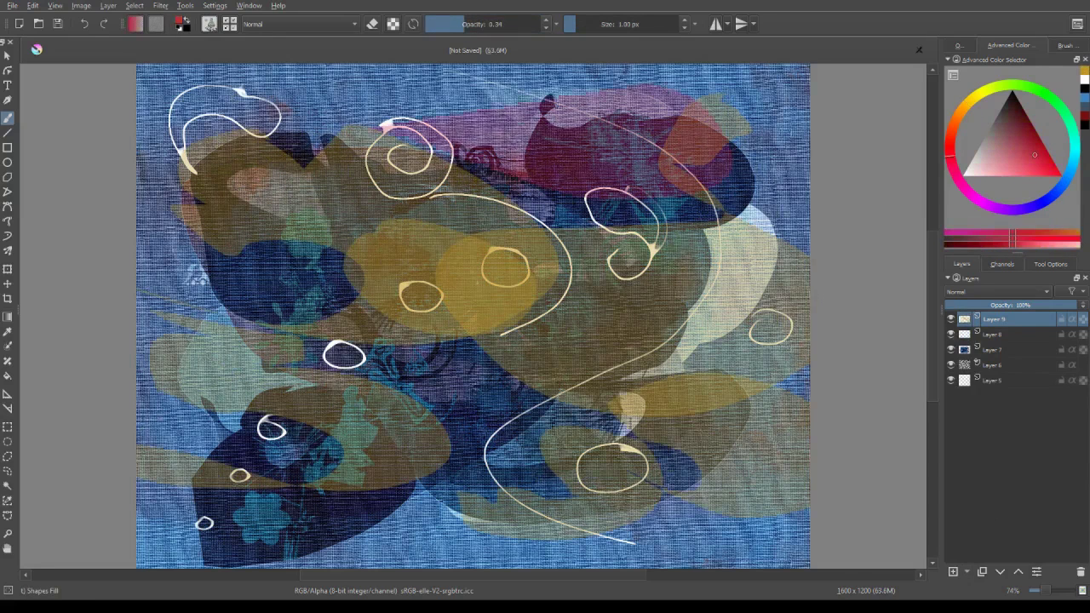
{"action": "left_click_drag", "start_coordinate": [640, 85], "coordinate": [457, 85]}
{"action": "left_click_drag", "start_coordinate": [756, 102], "coordinate": [793, 128]}
{"action": "left_click", "coordinate": [1001, 572]}
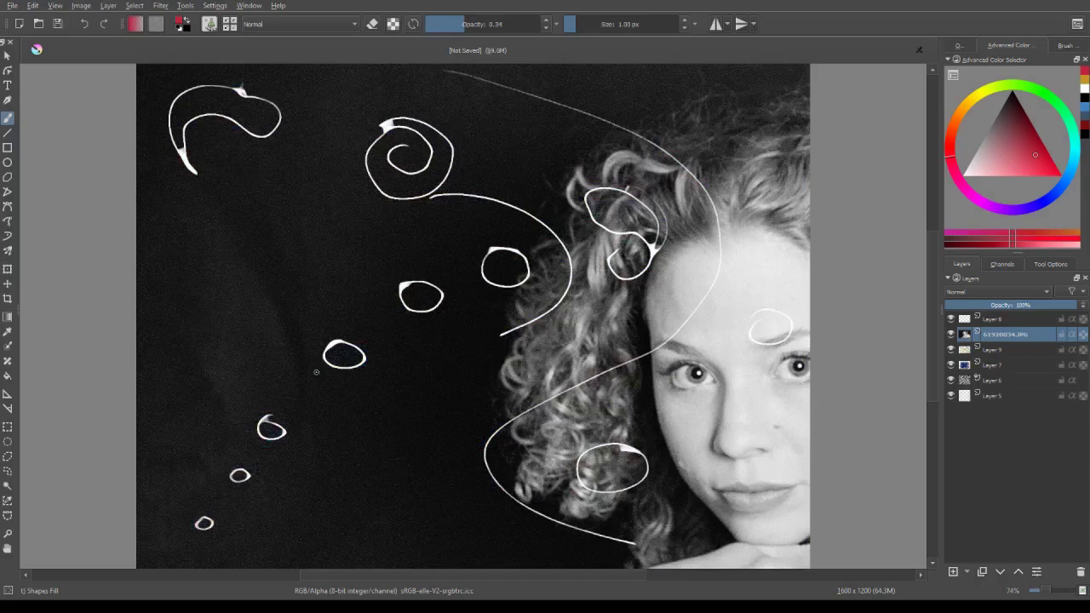
Step: Scale the imported black-and-white photo down to fill the canvas, and raise its layer to the top of the stack
{"action": "key", "text": "ctrl+minus"}
{"action": "key", "text": "ctrl+minus"}
{"action": "key", "text": "ctrl+minus"}
{"action": "key", "text": "ctrl+minus"}
{"action": "key", "text": "ctrl+plus"}
{"action": "key", "text": "ctrl+t"}
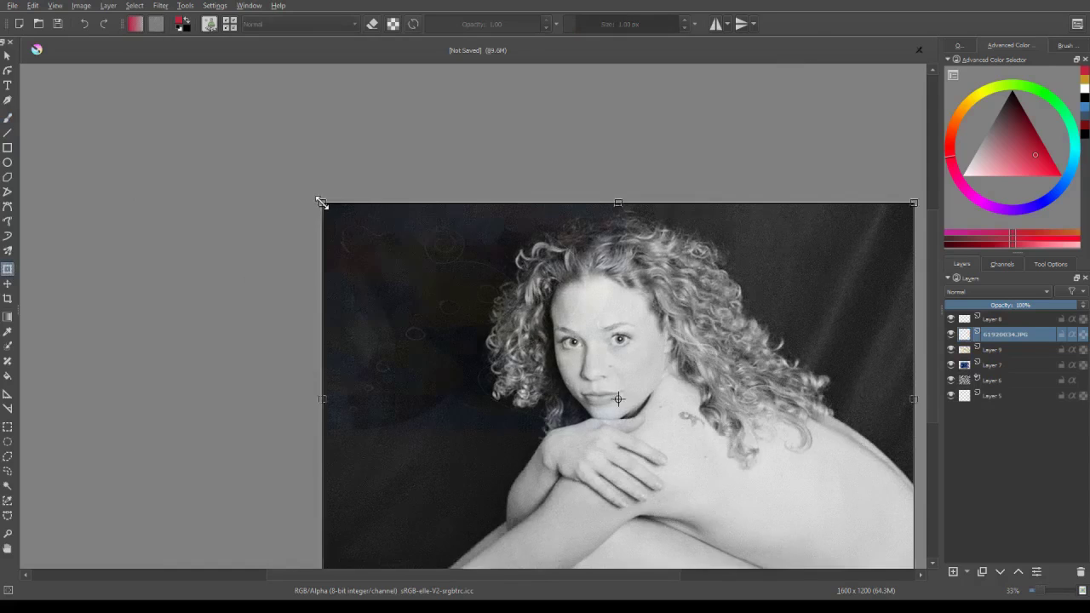
{"action": "left_click_drag", "start_coordinate": [322, 204], "coordinate": [667, 435]}
{"action": "left_click_drag", "start_coordinate": [761, 496], "coordinate": [454, 295]}
{"action": "left_click_drag", "start_coordinate": [359, 235], "coordinate": [263, 168]}
{"action": "left_click_drag", "start_coordinate": [374, 254], "coordinate": [389, 285]}
{"action": "key", "text": "Return"}
{"action": "left_click", "coordinate": [1019, 575]}
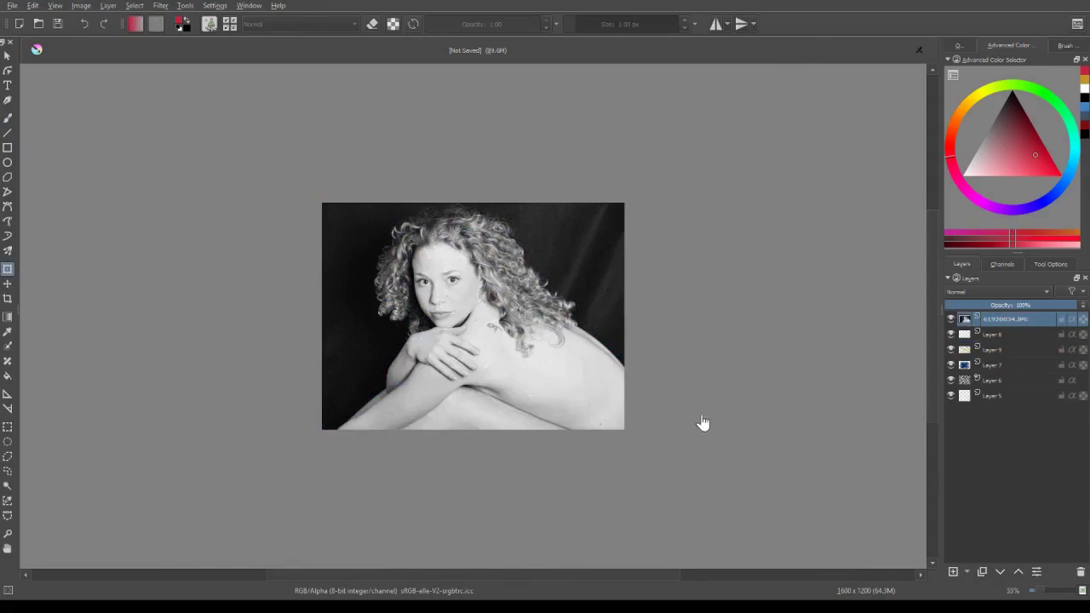
Step: Select the dark background on the left side of the photo with the Contiguous Selection tool
{"action": "key", "text": "equal"}
{"action": "key", "text": "equal"}
{"action": "left_click", "coordinate": [8, 486]}
{"action": "left_click", "coordinate": [258, 344]}
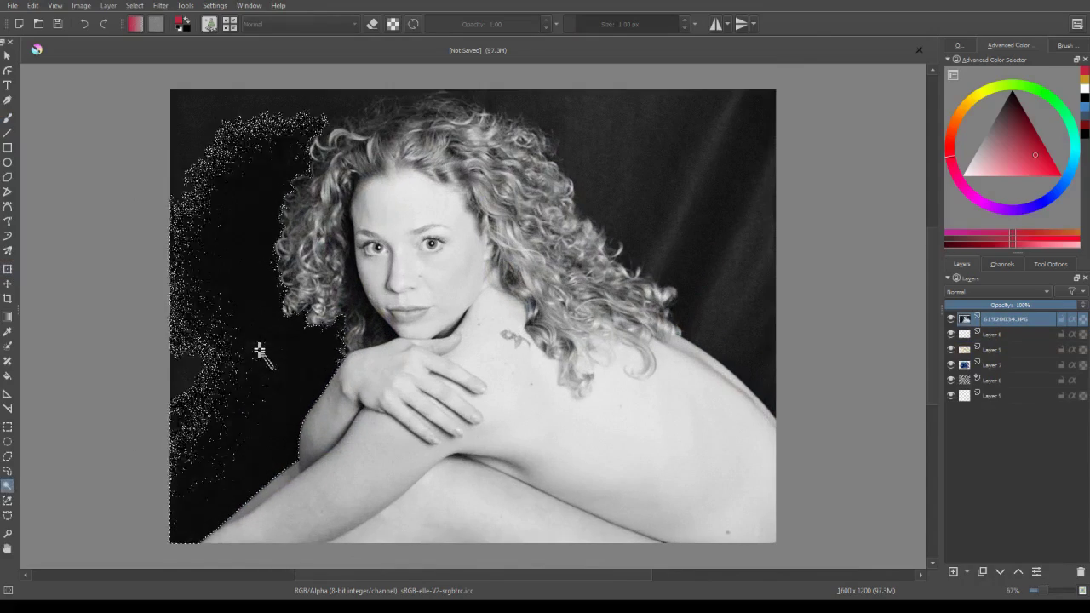
{"action": "left_click", "coordinate": [207, 367]}
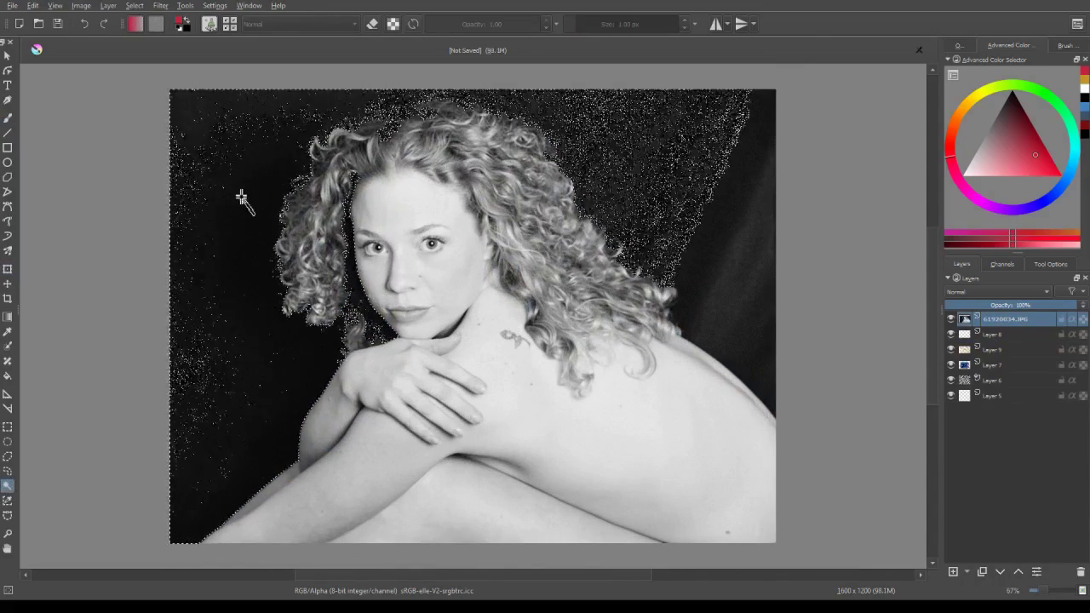
Step: Set the Contiguous Selection feathering radius to 3 px, and add the dark background on the photo's right side to the selection
{"action": "left_click", "coordinate": [1043, 265]}
{"action": "left_click", "coordinate": [1043, 338]}
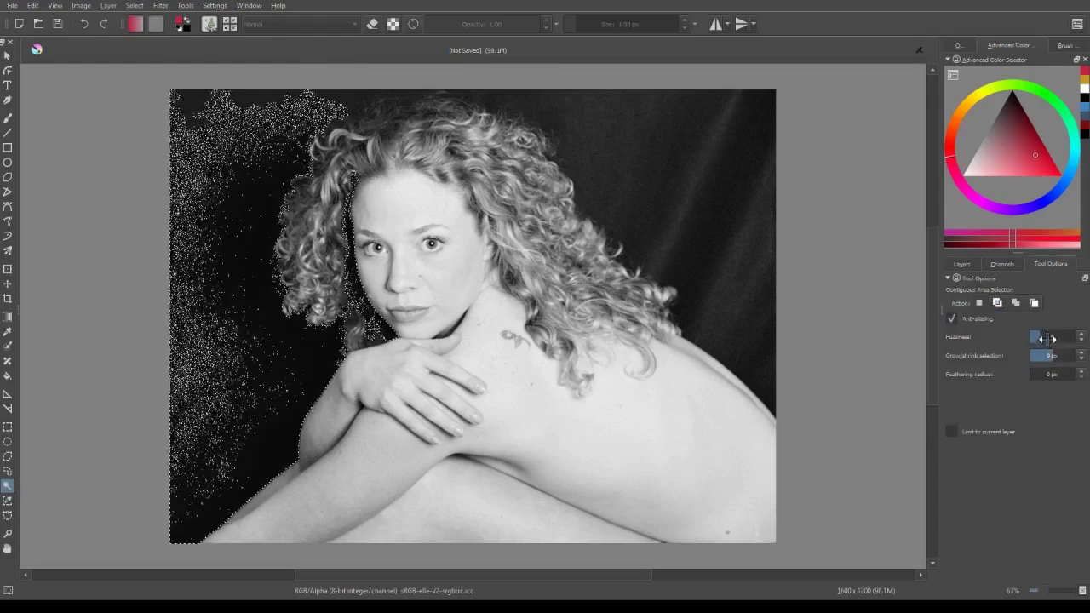
{"action": "left_click", "coordinate": [1033, 375]}
{"action": "left_click", "coordinate": [704, 251]}
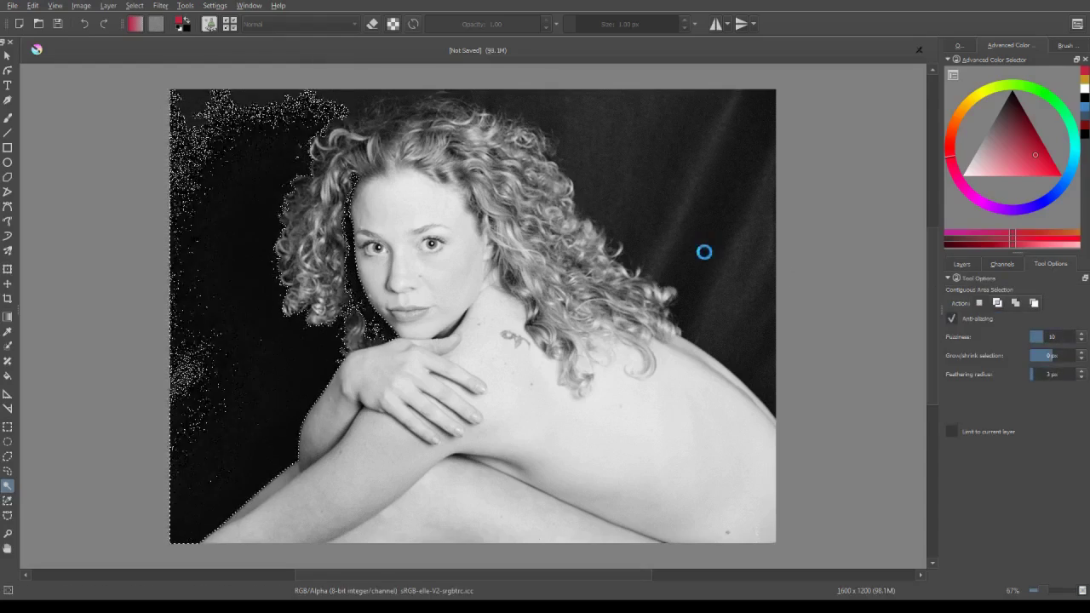
{"action": "left_click", "coordinate": [647, 180]}
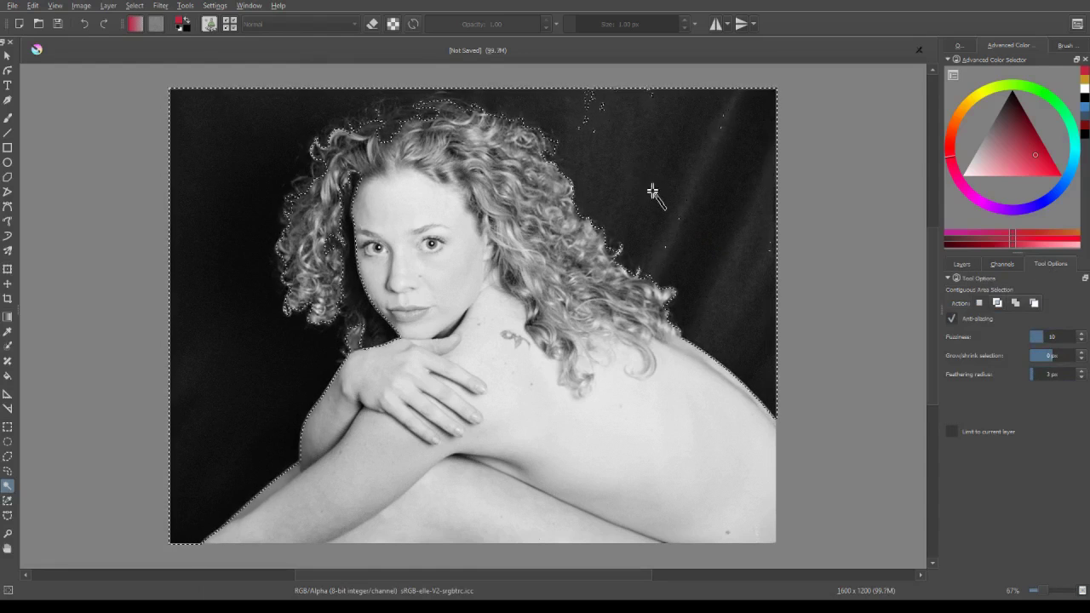
Step: Erase the selected dark background to the right of the hair and back with the Eraser Soft brush
{"action": "key", "text": "b"}
{"action": "right_click", "coordinate": [667, 230]}
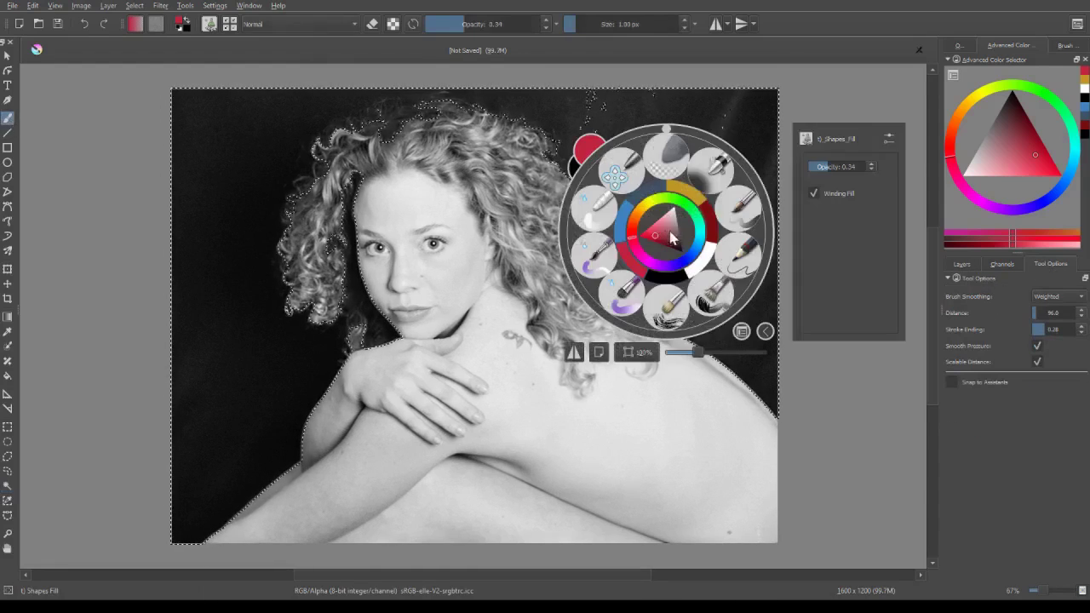
{"action": "left_click", "coordinate": [666, 157]}
{"action": "mouse_move", "coordinate": [748, 120]}
{"action": "left_mouse_down"}
{"action": "mouse_move", "coordinate": [766, 138]}
{"action": "mouse_move", "coordinate": [664, 86]}
{"action": "mouse_move", "coordinate": [659, 184]}
{"action": "left_mouse_up"}
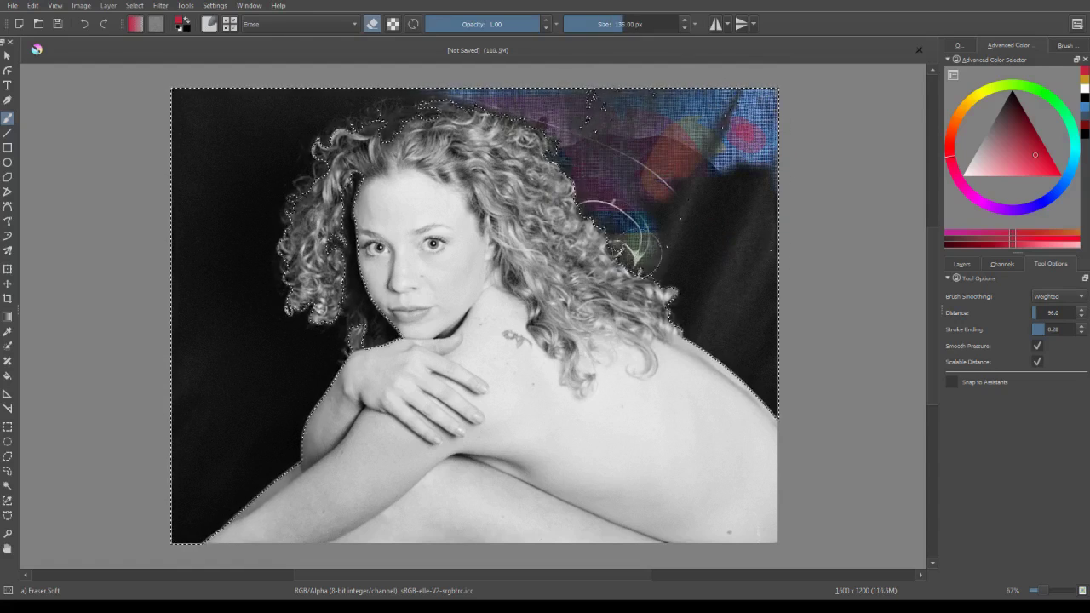
{"action": "mouse_move", "coordinate": [636, 253]}
{"action": "left_mouse_down"}
{"action": "mouse_move", "coordinate": [732, 328]}
{"action": "mouse_move", "coordinate": [753, 319]}
{"action": "mouse_move", "coordinate": [817, 175]}
{"action": "mouse_move", "coordinate": [691, 249]}
{"action": "left_mouse_up"}
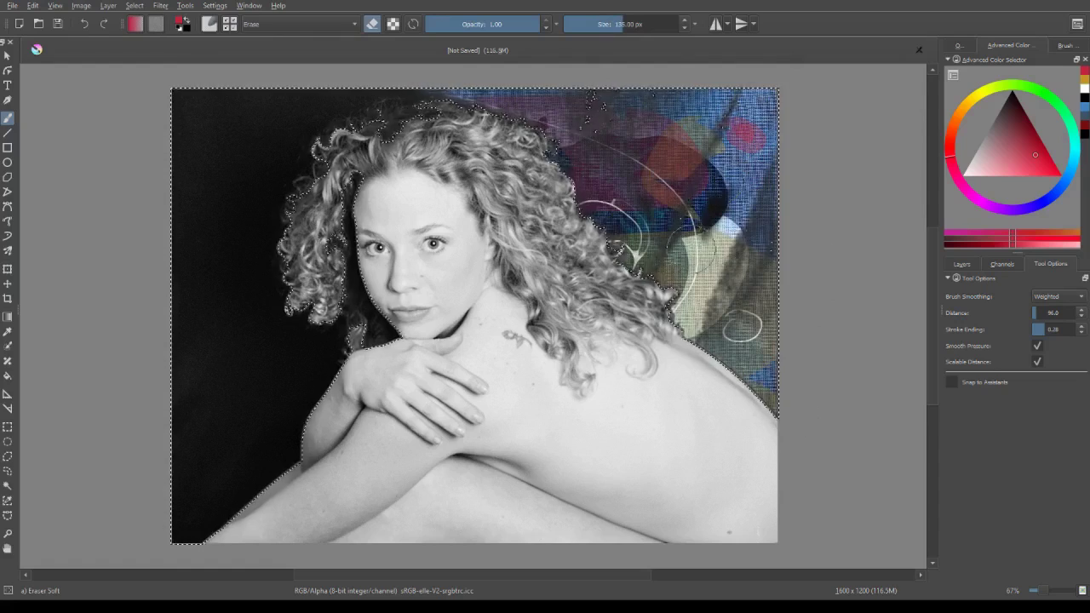
Step: Erase more of the right-hand background with the soft eraser, clear the selection, and remove the leftover dark specks
{"action": "right_click", "coordinate": [675, 220]}
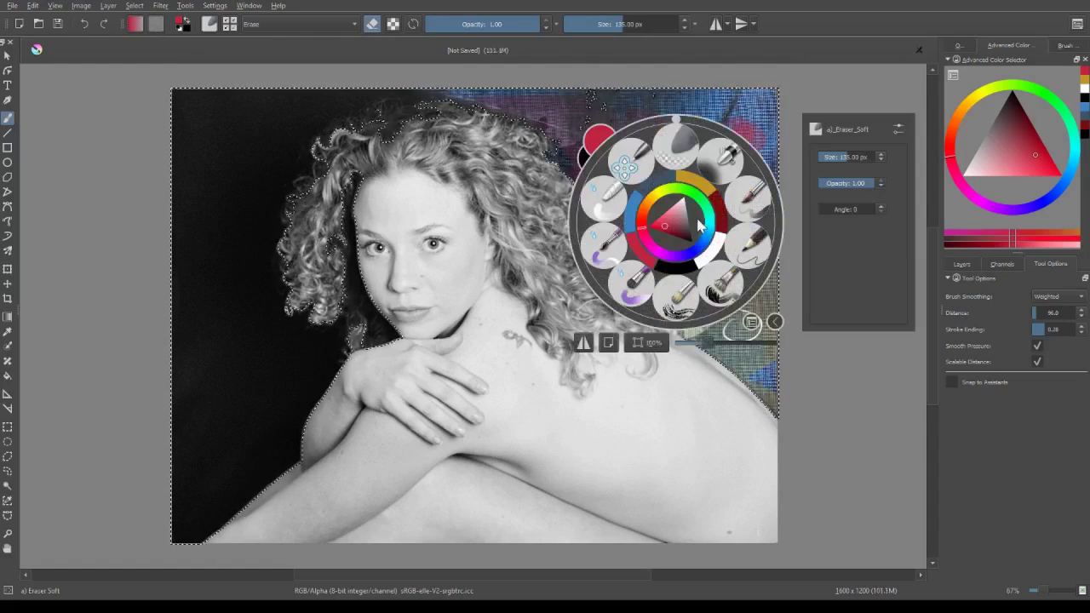
{"action": "left_click", "coordinate": [676, 155]}
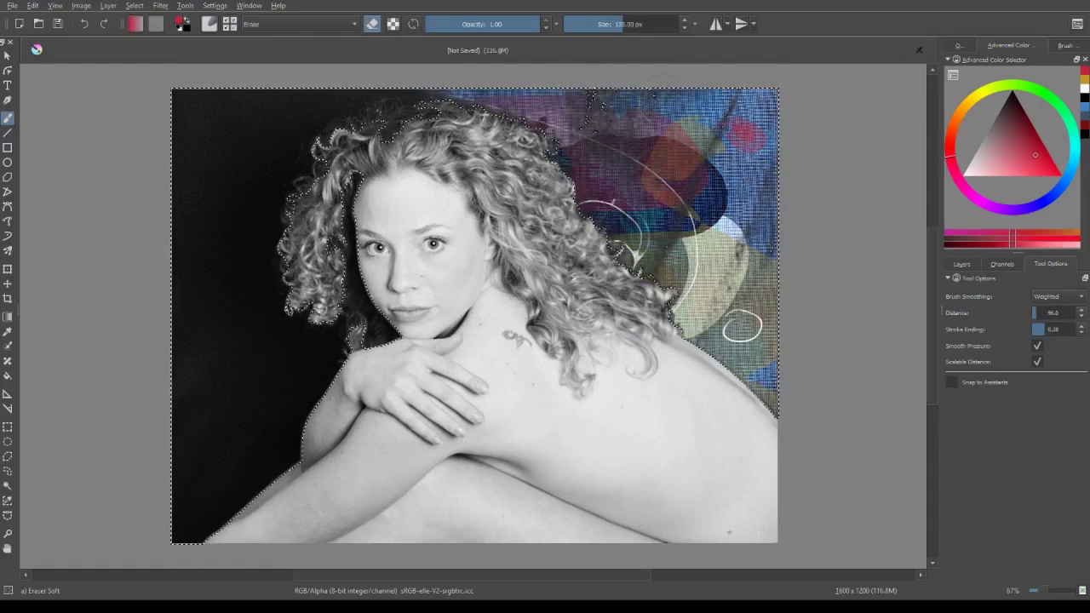
{"action": "key", "text": "ctrl+shift+a"}
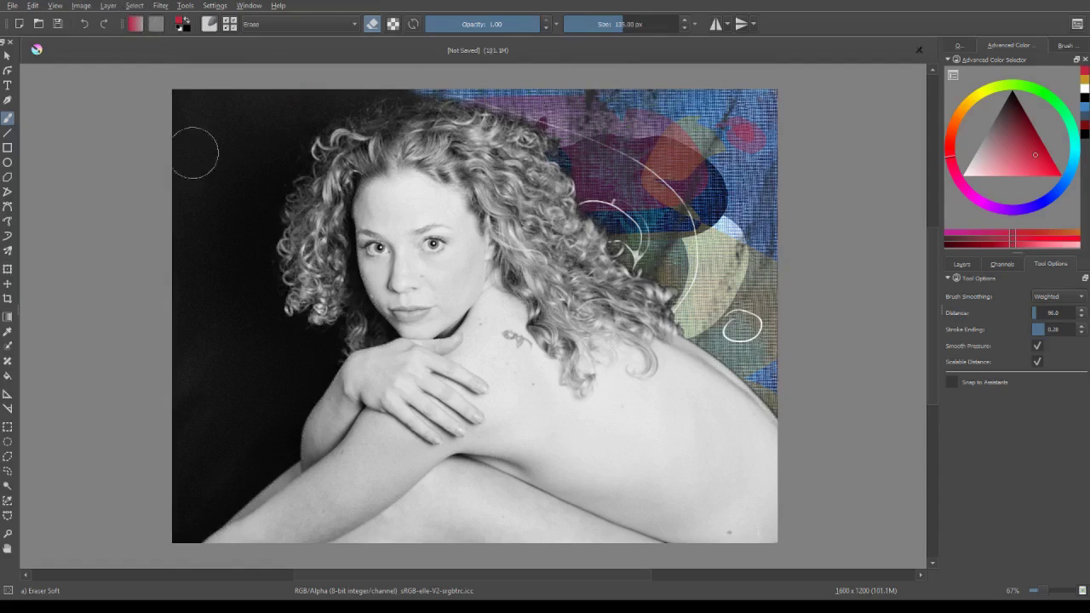
{"action": "mouse_move", "coordinate": [609, 188]}
{"action": "left_mouse_down"}
{"action": "mouse_move", "coordinate": [579, 103]}
{"action": "mouse_move", "coordinate": [502, 104]}
{"action": "left_mouse_up"}
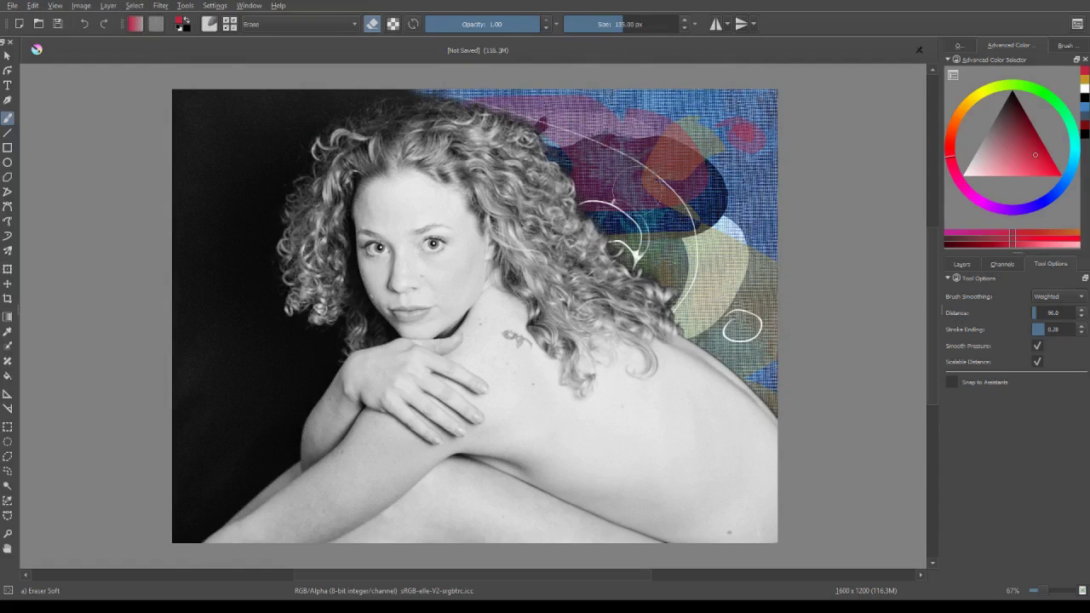
Step: Select the remaining dark background on the photo's left side with the Contiguous Selection tool
{"action": "left_click", "coordinate": [7, 493]}
{"action": "left_click", "coordinate": [224, 366]}
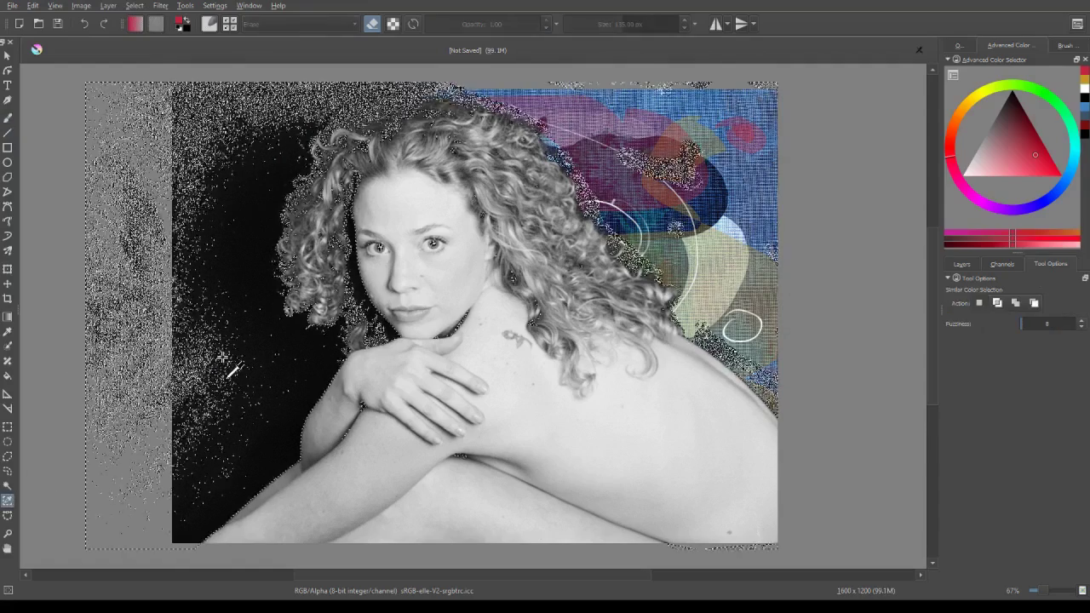
{"action": "left_click", "coordinate": [7, 485]}
{"action": "left_click", "coordinate": [268, 438]}
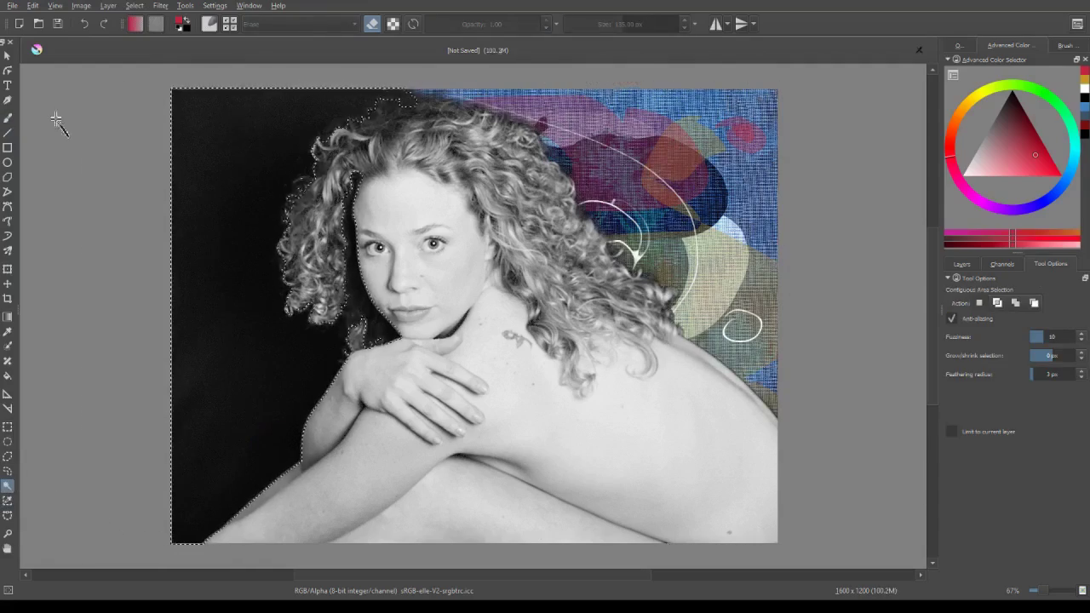
Step: Erase the selected dark background on the left side of the photo, and clear the selection
{"action": "left_click", "coordinate": [7, 117]}
{"action": "mouse_move", "coordinate": [307, 98]}
{"action": "left_mouse_down"}
{"action": "mouse_move", "coordinate": [204, 107]}
{"action": "mouse_move", "coordinate": [281, 141]}
{"action": "left_mouse_up"}
{"action": "mouse_move", "coordinate": [273, 98]}
{"action": "left_mouse_down"}
{"action": "mouse_move", "coordinate": [213, 144]}
{"action": "mouse_move", "coordinate": [247, 226]}
{"action": "mouse_move", "coordinate": [255, 307]}
{"action": "mouse_move", "coordinate": [221, 141]}
{"action": "left_mouse_up"}
{"action": "mouse_move", "coordinate": [200, 366]}
{"action": "left_mouse_down"}
{"action": "mouse_move", "coordinate": [315, 336]}
{"action": "mouse_move", "coordinate": [281, 451]}
{"action": "mouse_move", "coordinate": [196, 281]}
{"action": "mouse_move", "coordinate": [191, 477]}
{"action": "mouse_move", "coordinate": [200, 332]}
{"action": "mouse_move", "coordinate": [183, 273]}
{"action": "mouse_move", "coordinate": [259, 85]}
{"action": "left_mouse_up"}
{"action": "key", "text": "ctrl+shift+a"}
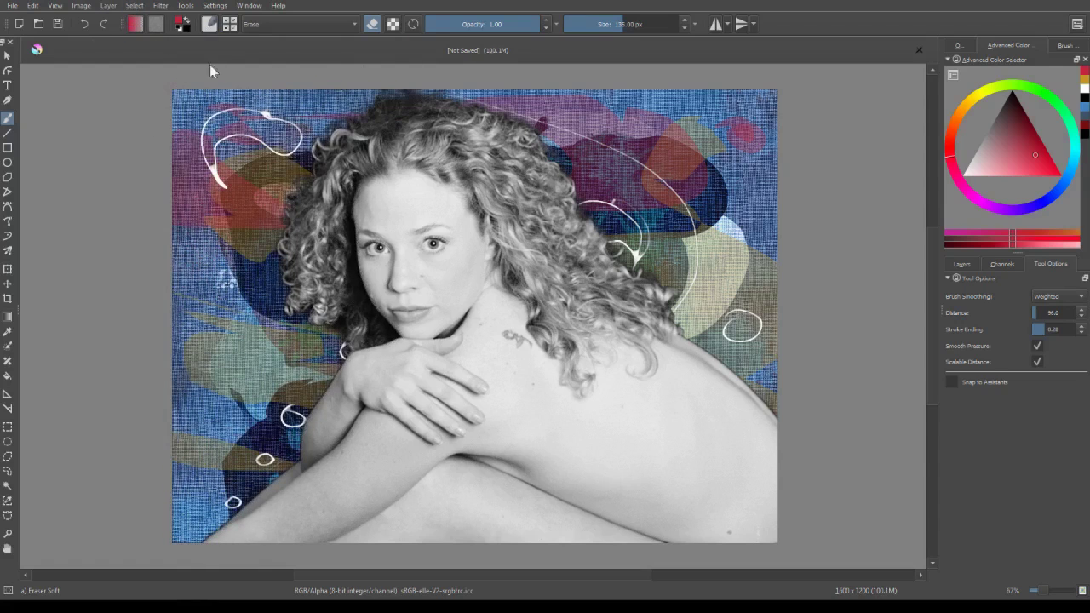
Step: Clean up the photo's left edge and the area above the hair using Eraser Circle, resized to 96 px
{"action": "key", "text": "slash"}
{"action": "mouse_move", "coordinate": [248, 189]}
{"action": "left_mouse_down"}
{"action": "mouse_move", "coordinate": [249, 157]}
{"action": "mouse_move", "coordinate": [274, 181]}
{"action": "left_mouse_up"}
{"action": "left_click_drag", "start_coordinate": [174, 535], "coordinate": [173, 276]}
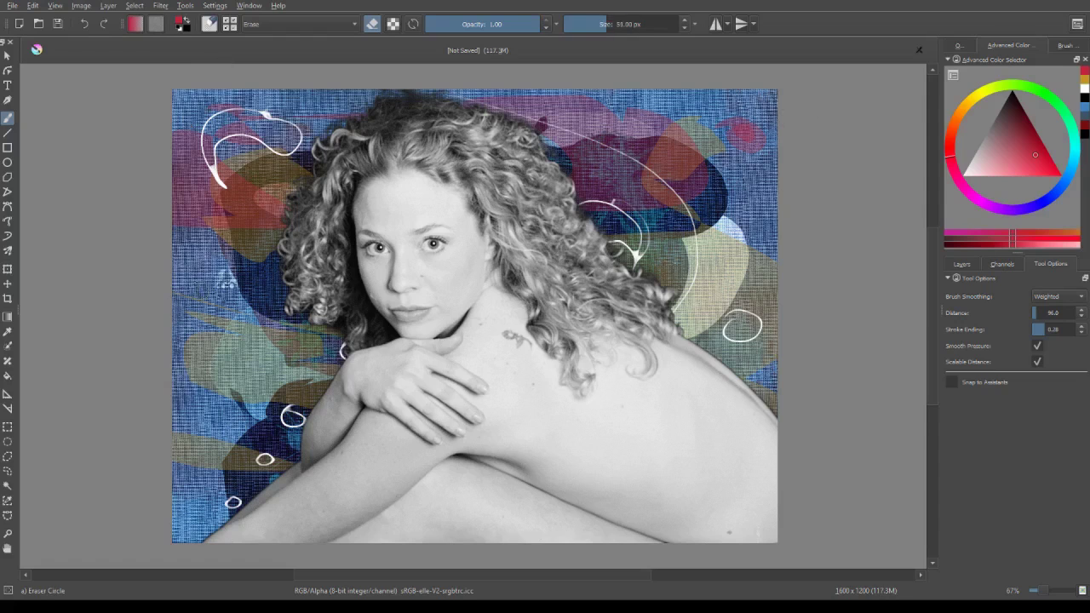
{"action": "mouse_move", "coordinate": [208, 179]}
{"action": "left_mouse_down", "text": "shift"}
{"action": "mouse_move", "coordinate": [295, 179]}
{"action": "mouse_move", "coordinate": [200, 369]}
{"action": "left_mouse_up", "text": "shift"}
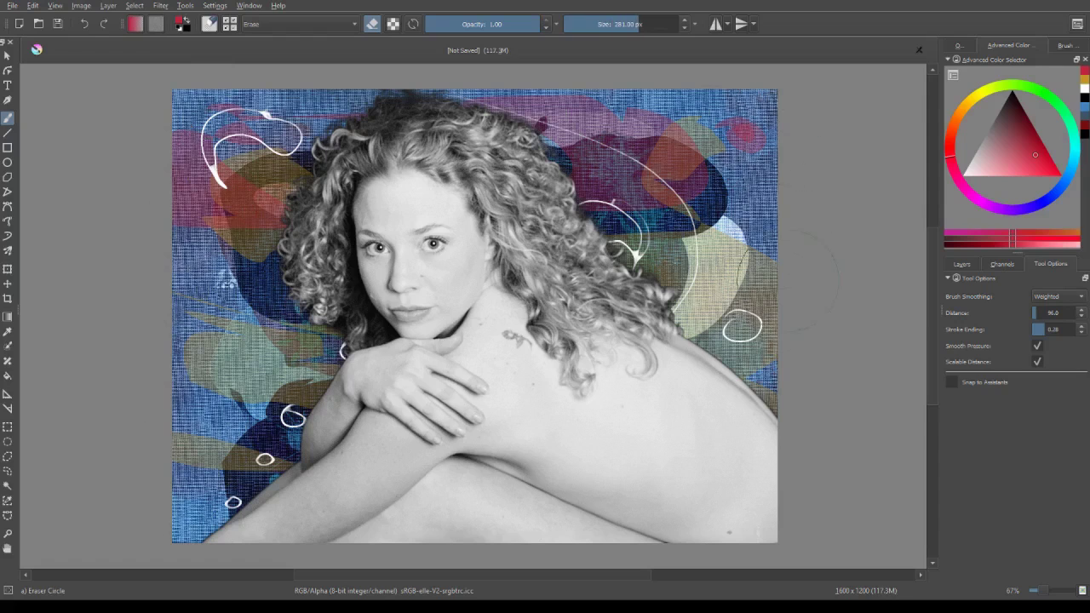
{"action": "left_click_drag", "start_coordinate": [751, 233], "coordinate": [680, 234], "text": "shift"}
{"action": "left_click_drag", "start_coordinate": [443, 81], "coordinate": [334, 92]}
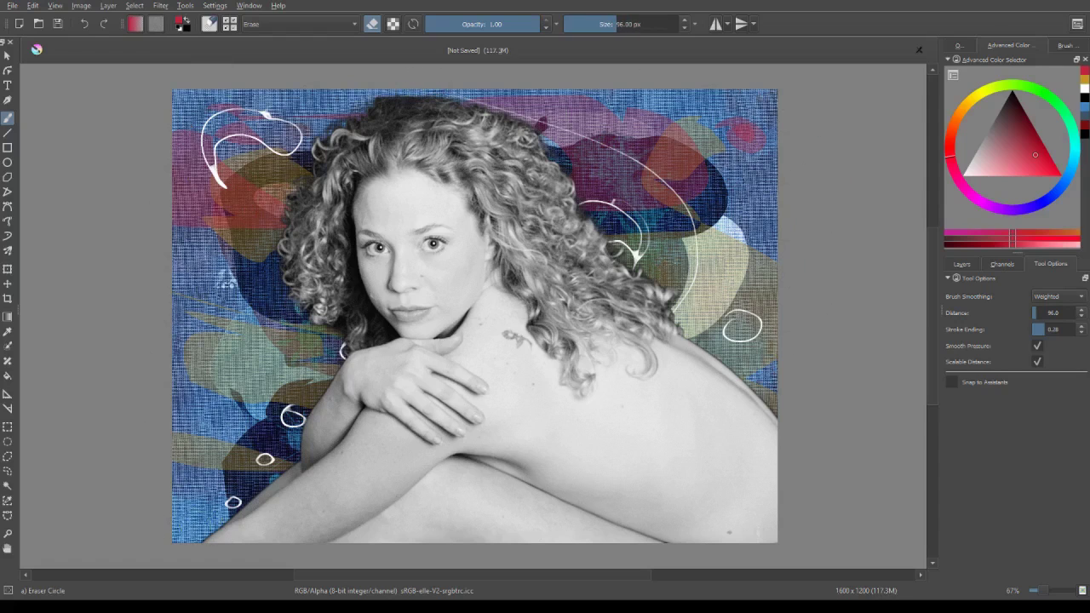
Step: Set the photo layer's blending mode to Grain Merge, and flatten all layers into one
{"action": "left_click", "coordinate": [962, 264]}
{"action": "left_click", "coordinate": [983, 292]}
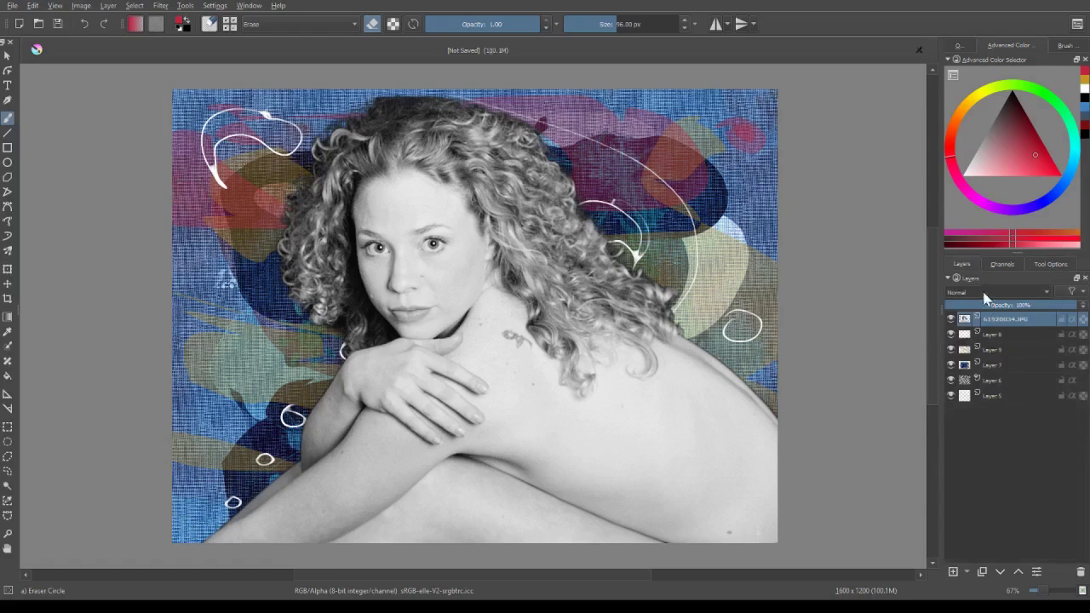
{"action": "left_click", "coordinate": [982, 323]}
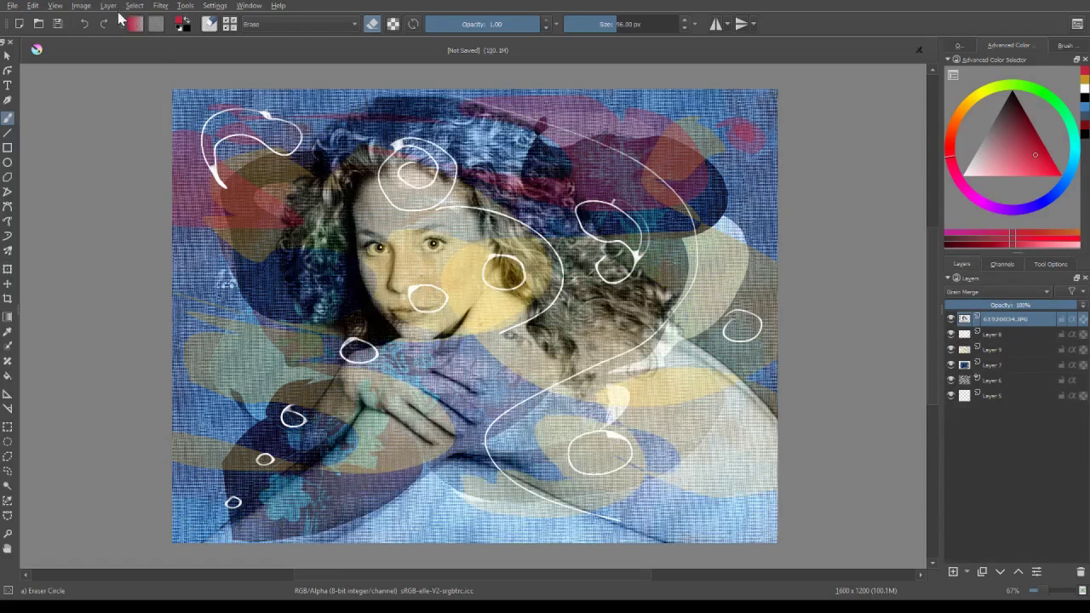
{"action": "key", "text": "ctrl+shift+e"}
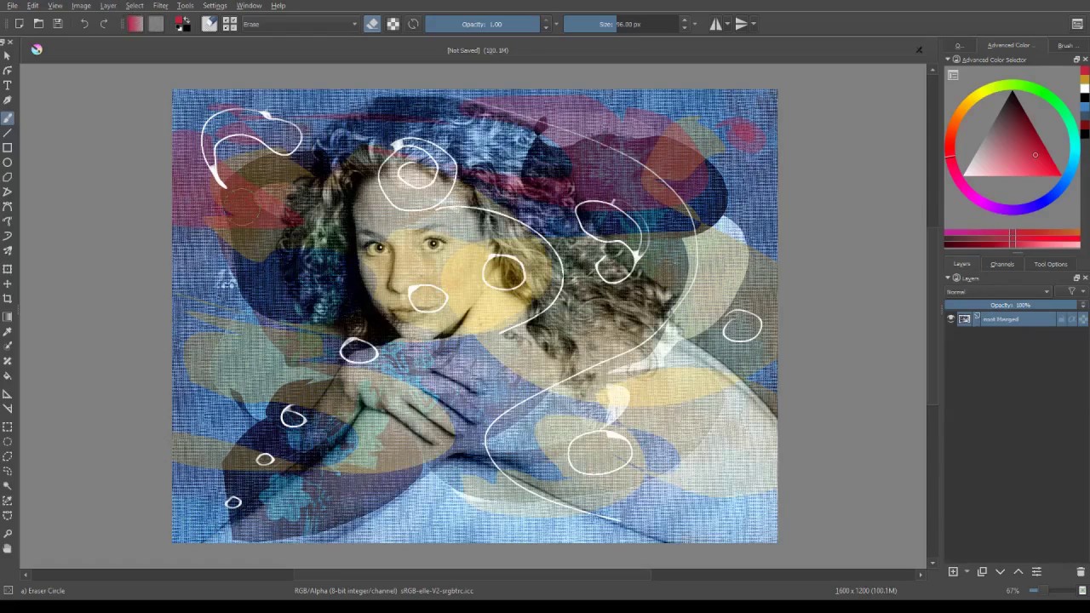
Step: Choose the Pencil-2 brush with black as the foreground colour, and reduce its size for signing
{"action": "right_click", "coordinate": [567, 298]}
{"action": "left_click_drag", "start_coordinate": [609, 417], "coordinate": [625, 415]}
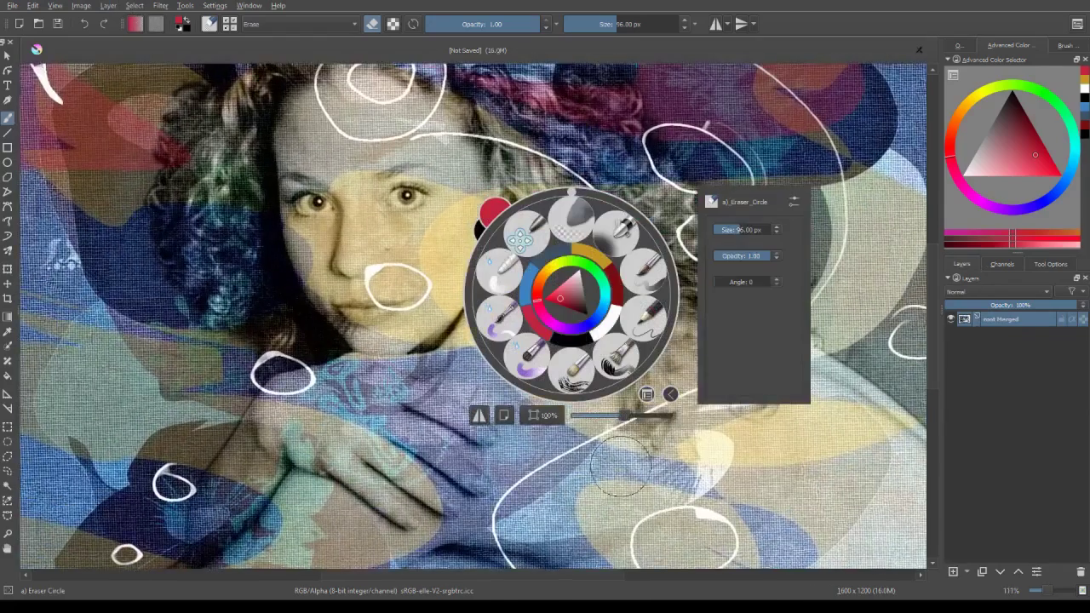
{"action": "left_click_drag", "start_coordinate": [622, 466], "coordinate": [454, 350]}
{"action": "right_click", "coordinate": [455, 350]}
{"action": "left_click", "coordinate": [525, 376]}
{"action": "left_click", "coordinate": [179, 29]}
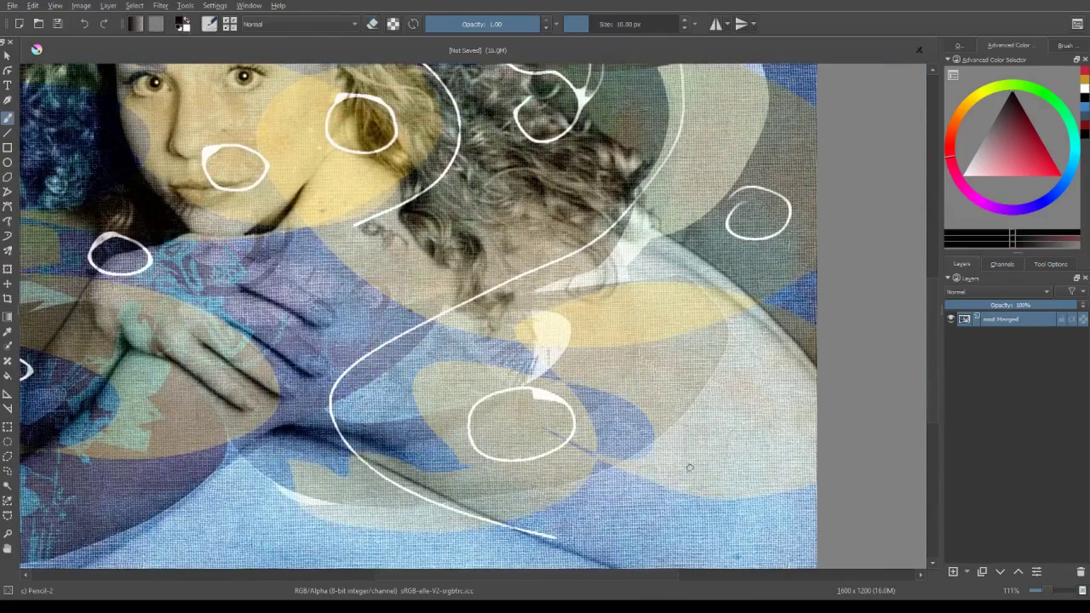
{"action": "key", "text": "bracketleft"}
{"action": "key", "text": "bracketleft"}
{"action": "key", "text": "bracketleft"}
{"action": "left_click", "coordinate": [1050, 265]}
Step: Sign the artwork in the canvas's lower-right area with the artist's initials and the year 18
{"action": "left_click_drag", "start_coordinate": [662, 509], "coordinate": [690, 508]}
{"action": "left_click_drag", "start_coordinate": [703, 466], "coordinate": [727, 516]}
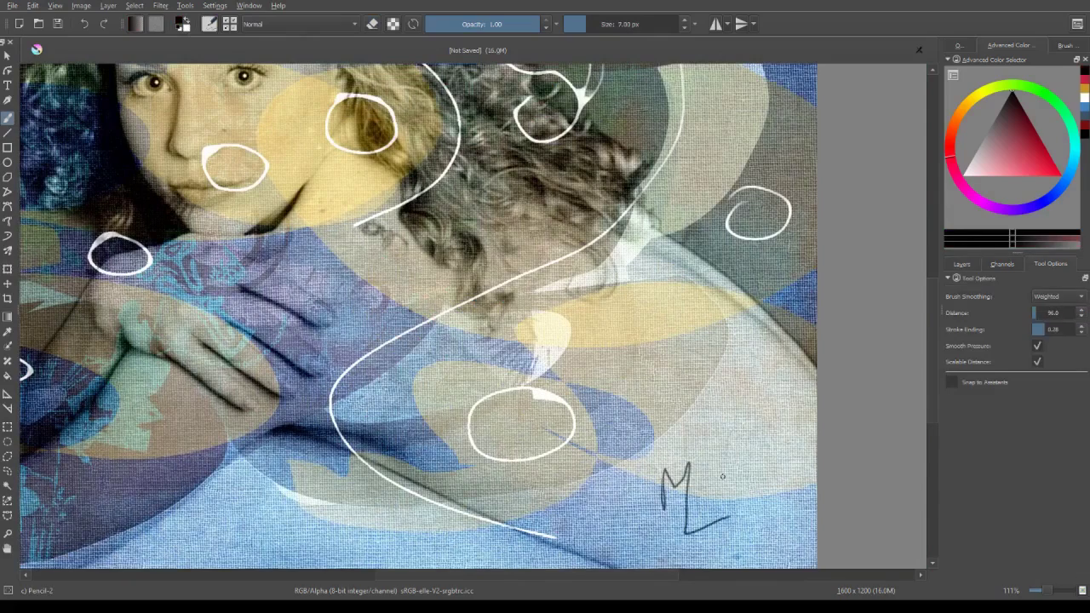
{"action": "left_click_drag", "start_coordinate": [729, 467], "coordinate": [730, 482]}
{"action": "left_click_drag", "start_coordinate": [742, 466], "coordinate": [741, 468]}
{"action": "key", "text": "minus"}
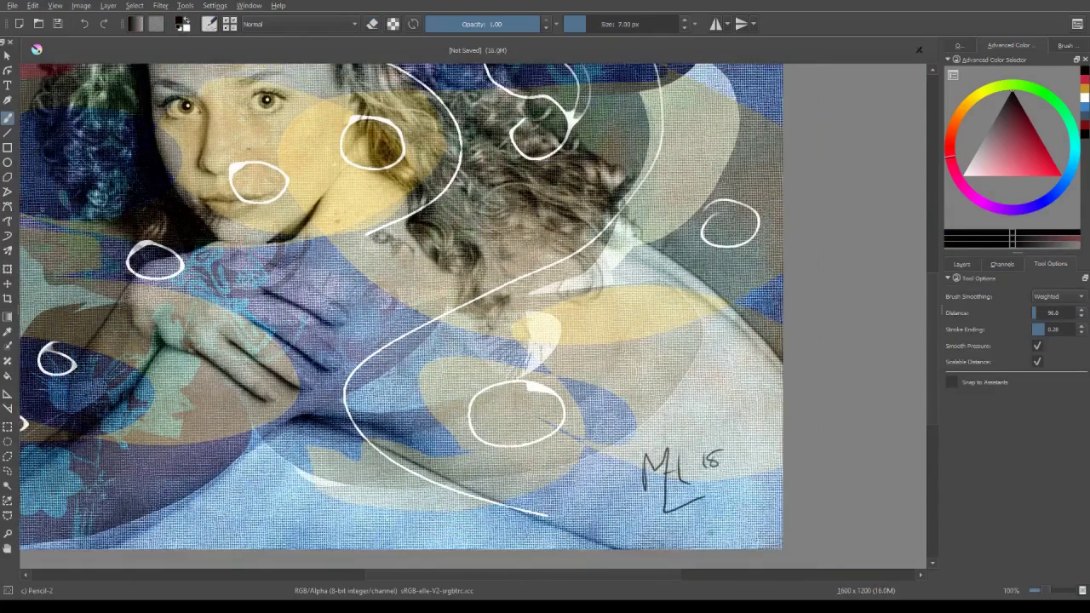
Step: Try to reposition the signature with the Transform tool on the merged layer
{"action": "left_click", "coordinate": [8, 269]}
{"action": "left_click", "coordinate": [961, 265]}
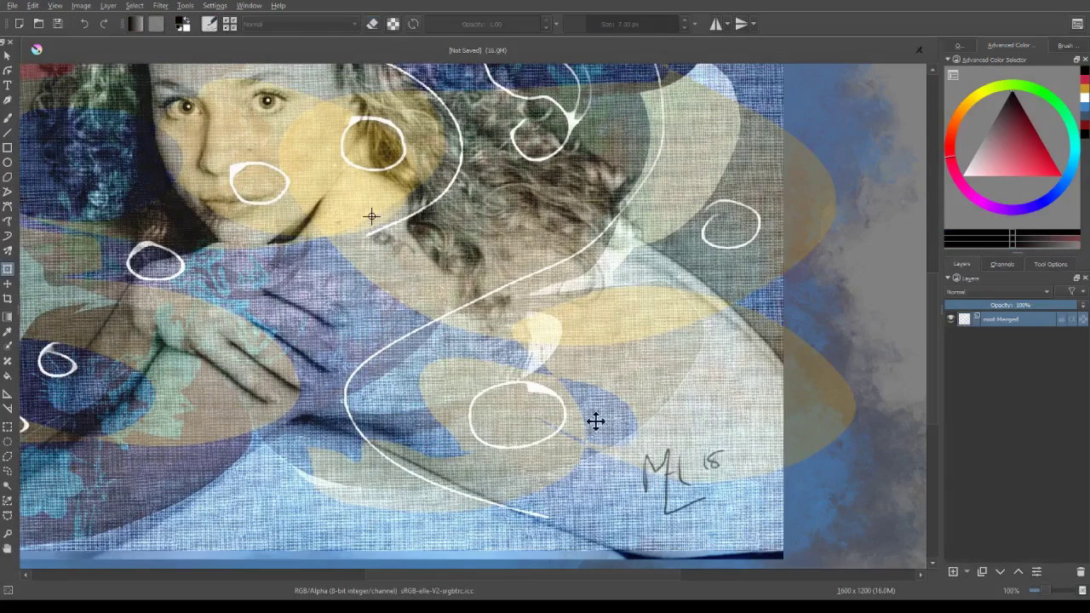
{"action": "left_click_drag", "start_coordinate": [591, 418], "coordinate": [673, 419]}
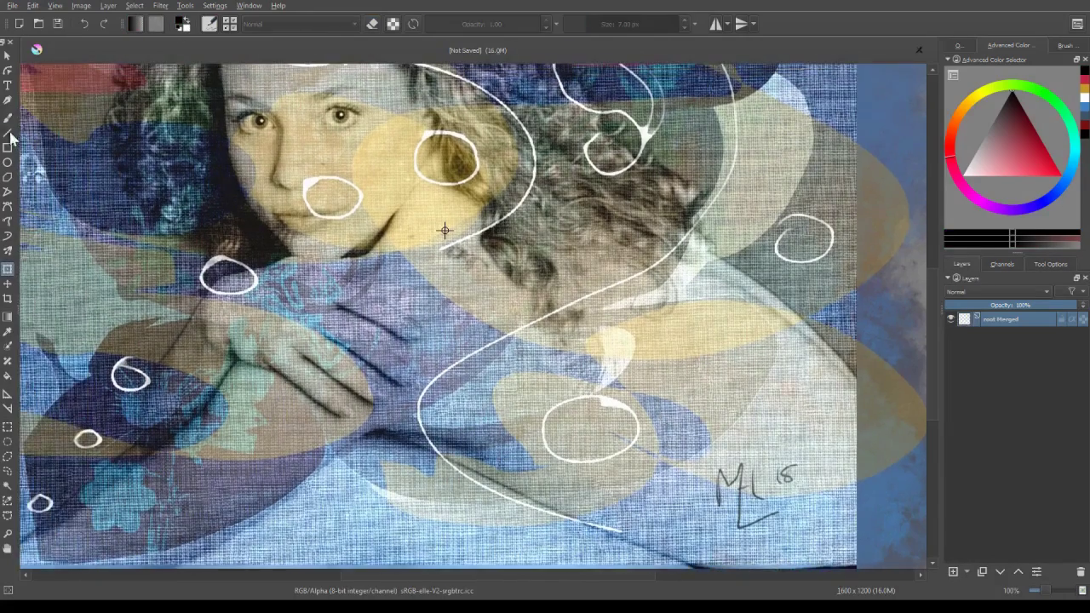
{"action": "left_click", "coordinate": [8, 134]}
Step: Undo the layer transform and the signature strokes, and return to the freehand brush
{"action": "key", "text": "ctrl+z"}
{"action": "key", "text": "ctrl+z"}
{"action": "key", "text": "ctrl+z"}
{"action": "key", "text": "ctrl+z"}
{"action": "key", "text": "ctrl+z"}
{"action": "left_click", "coordinate": [1049, 264]}
{"action": "key", "text": "b"}
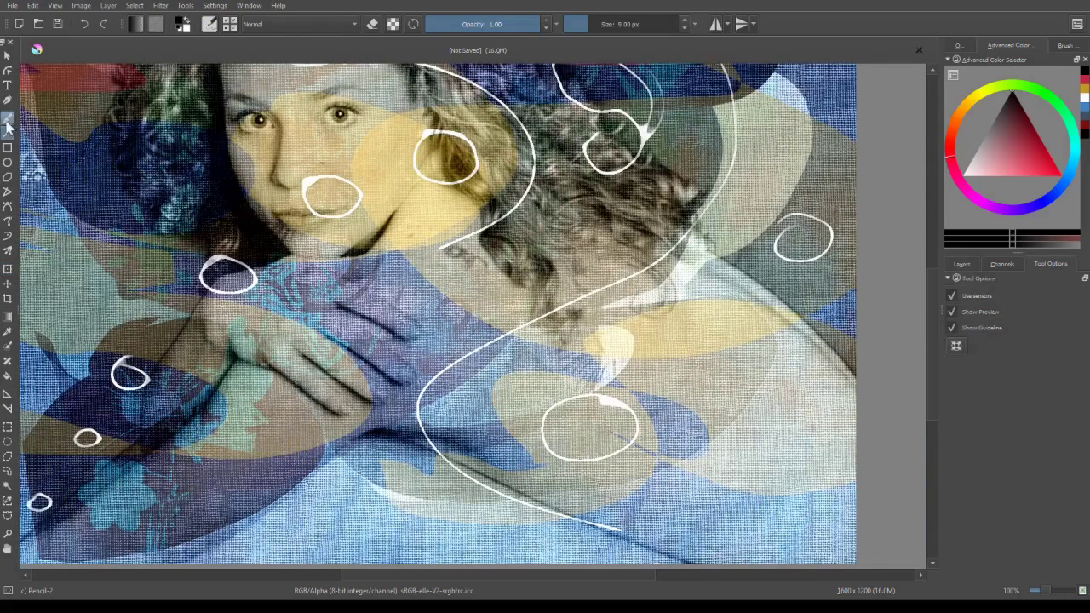
Step: Write the initials and year again near the lower-right corner, and undo the strokes
{"action": "mouse_move", "coordinate": [712, 492]}
{"action": "left_mouse_down"}
{"action": "mouse_move", "coordinate": [736, 487]}
{"action": "mouse_move", "coordinate": [768, 502]}
{"action": "left_mouse_up"}
{"action": "left_click_drag", "start_coordinate": [771, 460], "coordinate": [770, 473]}
{"action": "left_click_drag", "start_coordinate": [783, 451], "coordinate": [781, 453]}
{"action": "key", "text": "ctrl+z"}
{"action": "key", "text": "ctrl+z"}
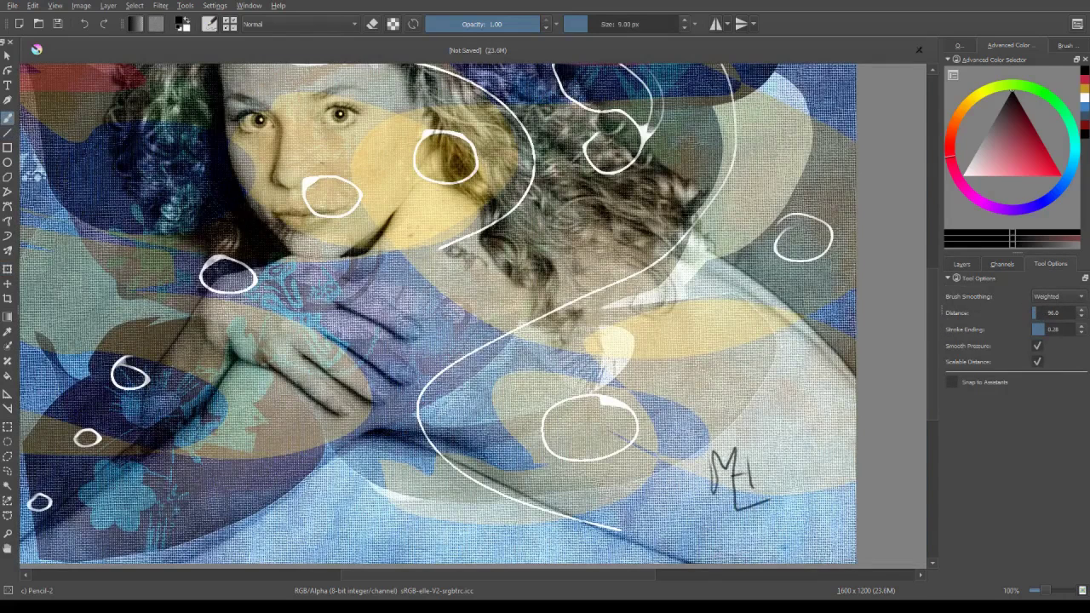
{"action": "key", "text": "ctrl+z"}
{"action": "key", "text": "ctrl+z"}
Step: Lower the brush smoothing distance, and sign the lower-right area with the artist's initials and year
{"action": "left_click", "coordinate": [967, 266]}
{"action": "left_click", "coordinate": [1045, 264]}
{"action": "left_click_drag", "start_coordinate": [1044, 313], "coordinate": [1041, 313]}
{"action": "mouse_move", "coordinate": [706, 487]}
{"action": "left_mouse_down"}
{"action": "mouse_move", "coordinate": [737, 464]}
{"action": "mouse_move", "coordinate": [760, 511]}
{"action": "left_mouse_up"}
{"action": "mouse_move", "coordinate": [746, 449]}
{"action": "left_mouse_down"}
{"action": "mouse_move", "coordinate": [751, 484]}
{"action": "mouse_move", "coordinate": [751, 467]}
{"action": "left_mouse_up"}
{"action": "left_click_drag", "start_coordinate": [780, 459], "coordinate": [785, 475]}
{"action": "left_click_drag", "start_coordinate": [766, 448], "coordinate": [765, 453]}
Step: Scale the signature down and move it closer to the canvas's lower-right corner with the Transform tool
{"action": "left_click", "coordinate": [7, 269]}
{"action": "mouse_move", "coordinate": [697, 448]}
{"action": "left_mouse_down"}
{"action": "mouse_move", "coordinate": [688, 491]}
{"action": "mouse_move", "coordinate": [752, 495]}
{"action": "left_mouse_up"}
{"action": "mouse_move", "coordinate": [789, 436]}
{"action": "left_mouse_down"}
{"action": "mouse_move", "coordinate": [776, 481]}
{"action": "mouse_move", "coordinate": [791, 490]}
{"action": "left_mouse_up"}
{"action": "key", "text": "Return"}
{"action": "scroll", "coordinate": [459, 407], "scroll_direction": "down", "scroll_amount": 1}
{"action": "left_click_drag", "start_coordinate": [357, 337], "coordinate": [431, 367]}
{"action": "key", "text": "ctrl+plus"}
{"action": "key", "text": "ctrl+minus"}
{"action": "left_click_drag", "start_coordinate": [183, 316], "coordinate": [150, 313]}
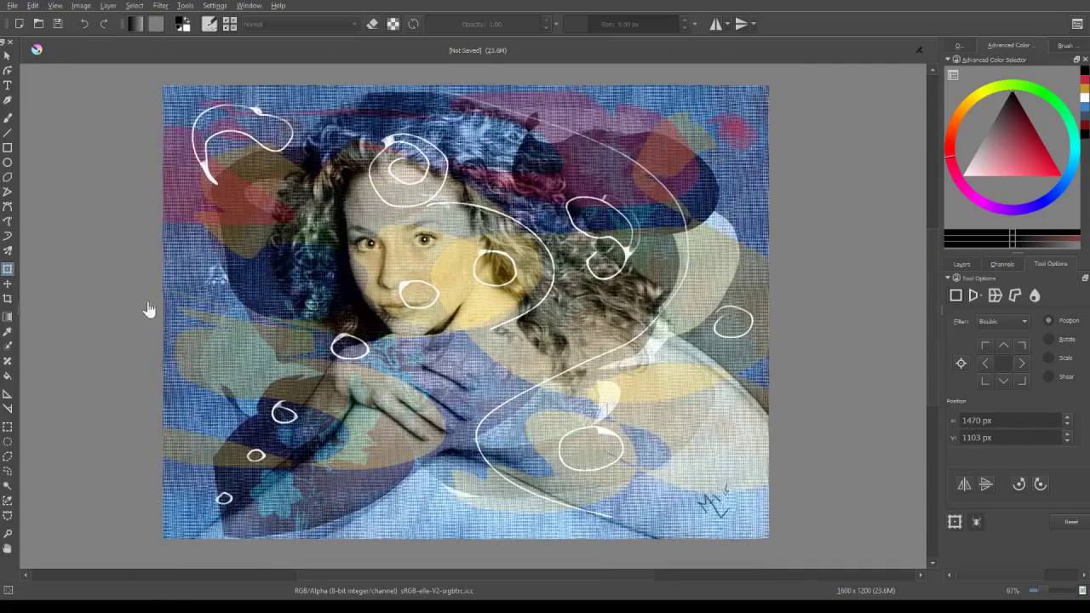